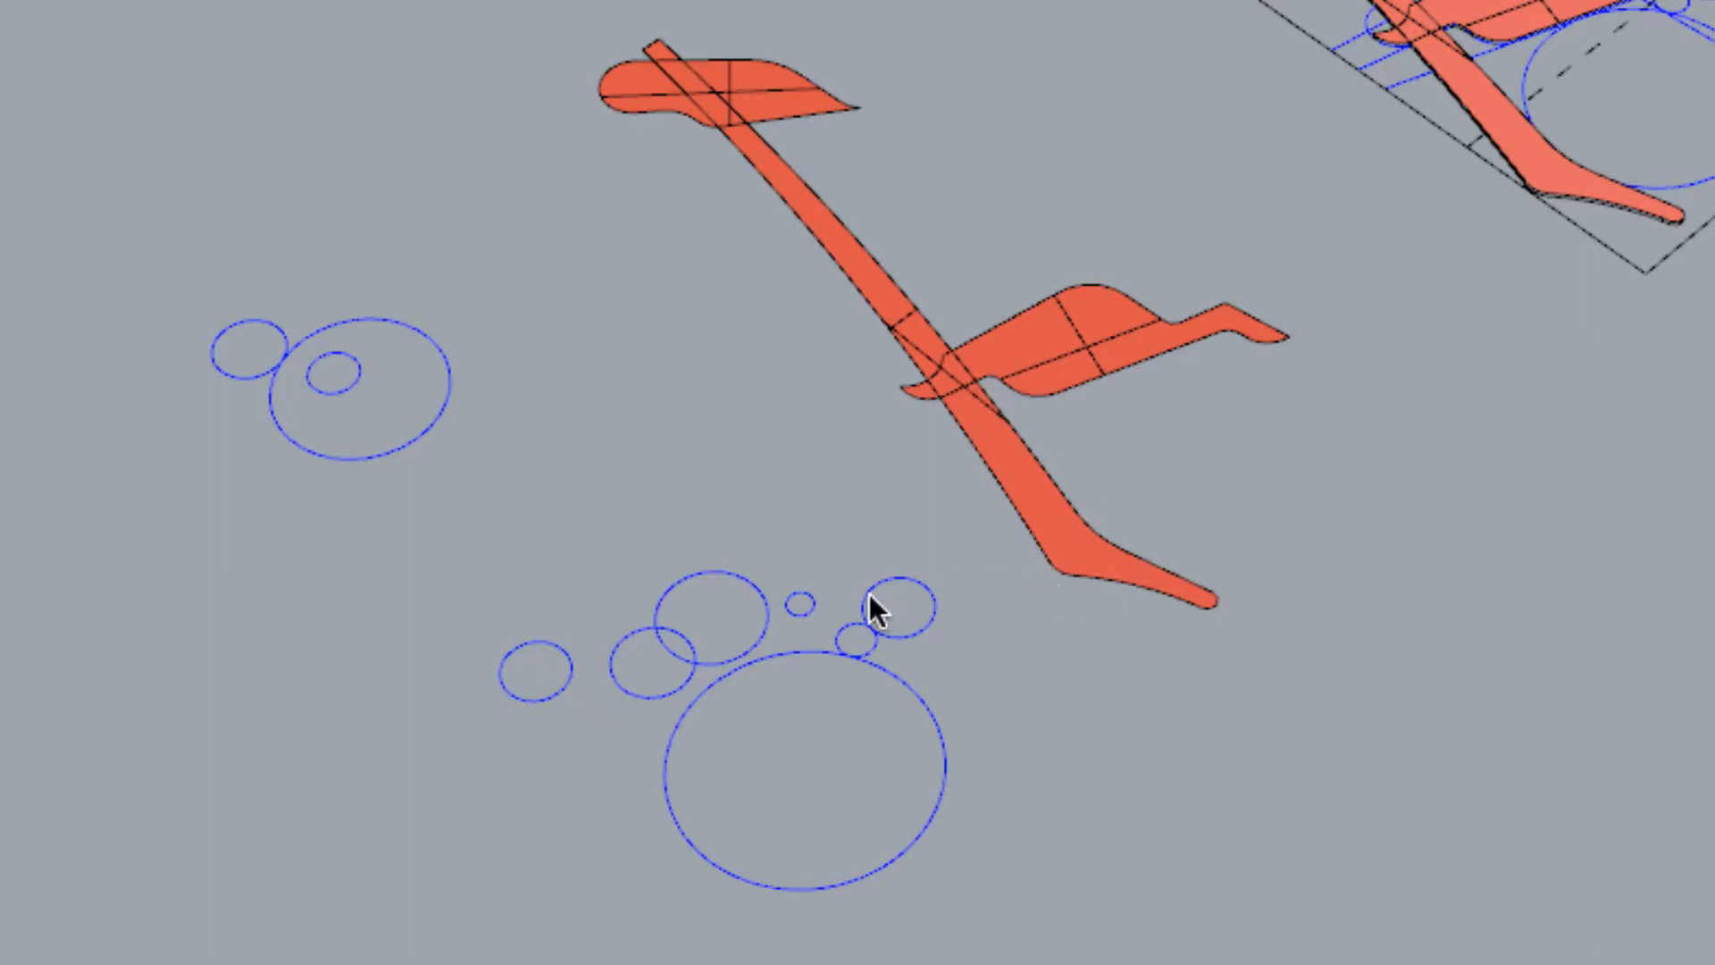
# Step: Select all the loose circle curves beside the red figure and start a curve extrusion on them with ExtrudeCrv
pyautogui.click(389, 448)
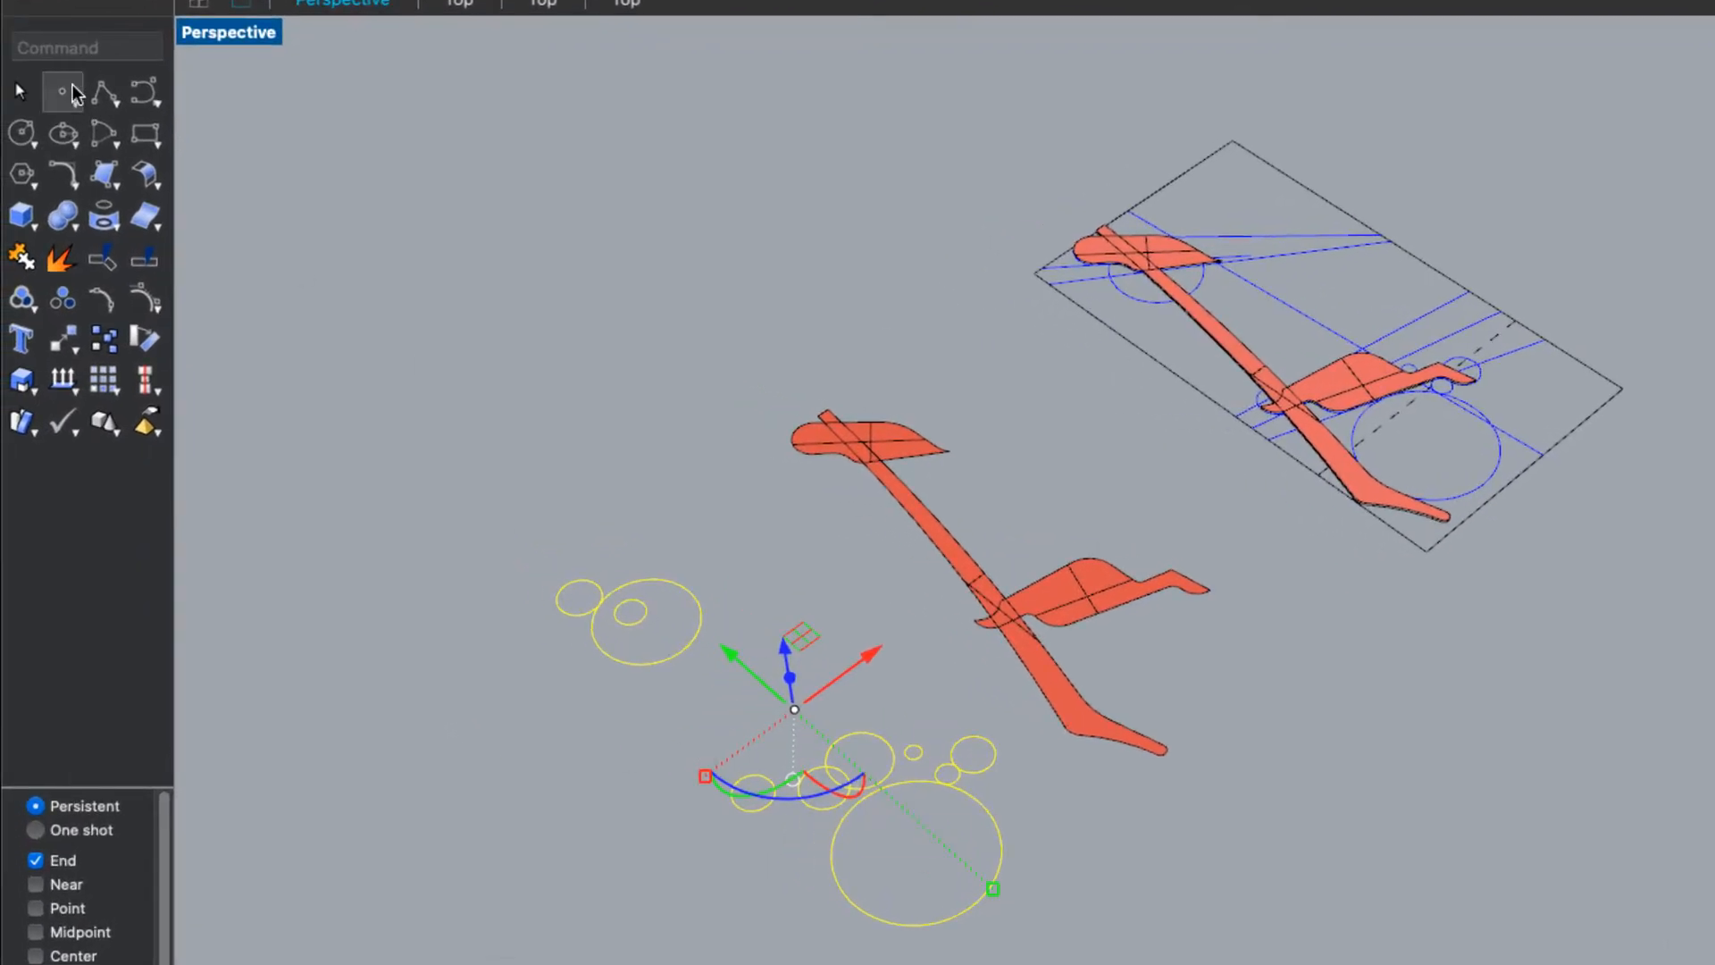
pyautogui.click(71, 52)
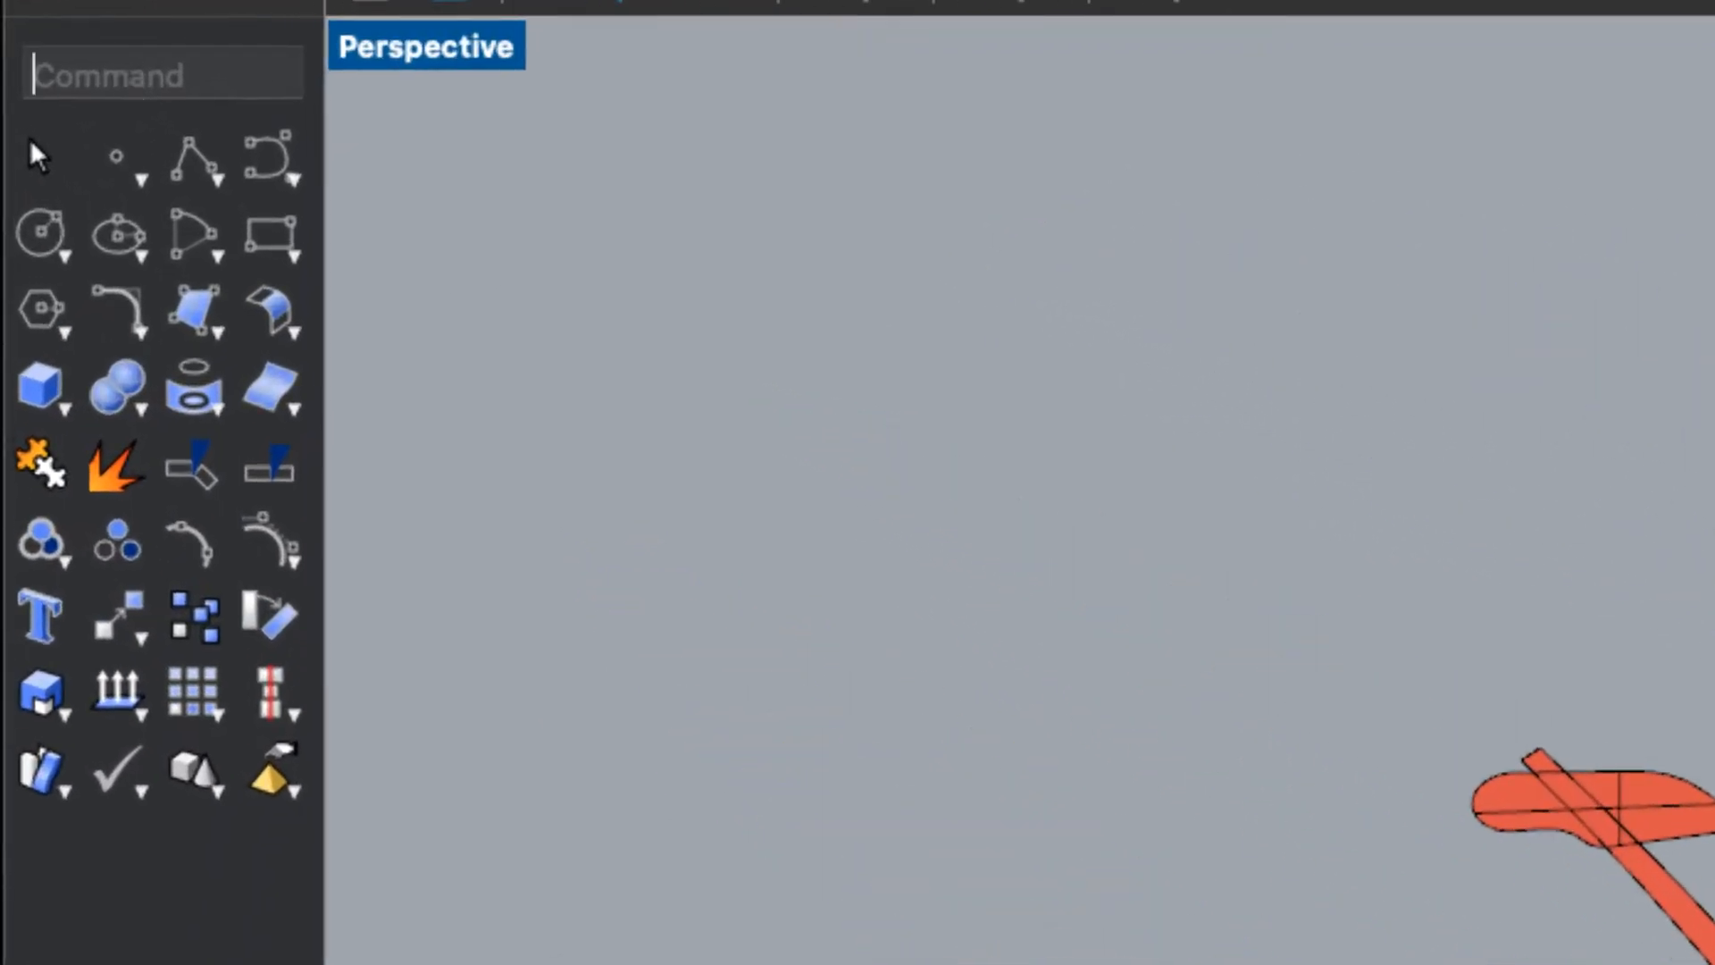
pyautogui.write('ExtrudeCrv')
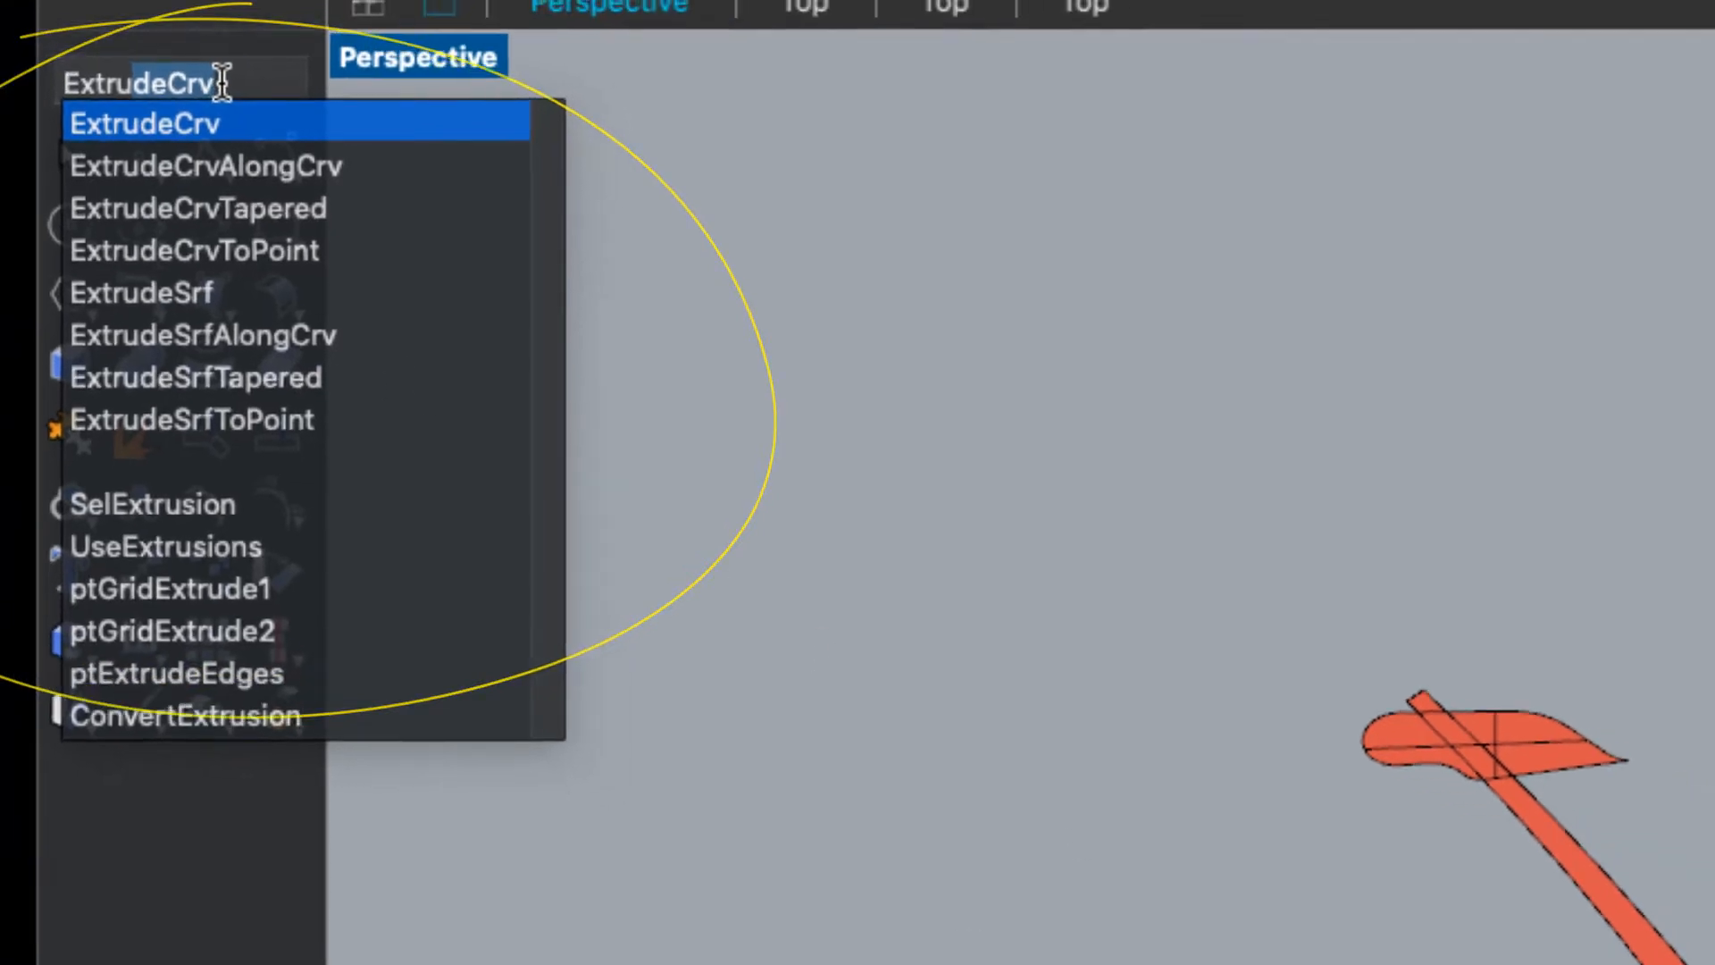
pyautogui.press('Return')
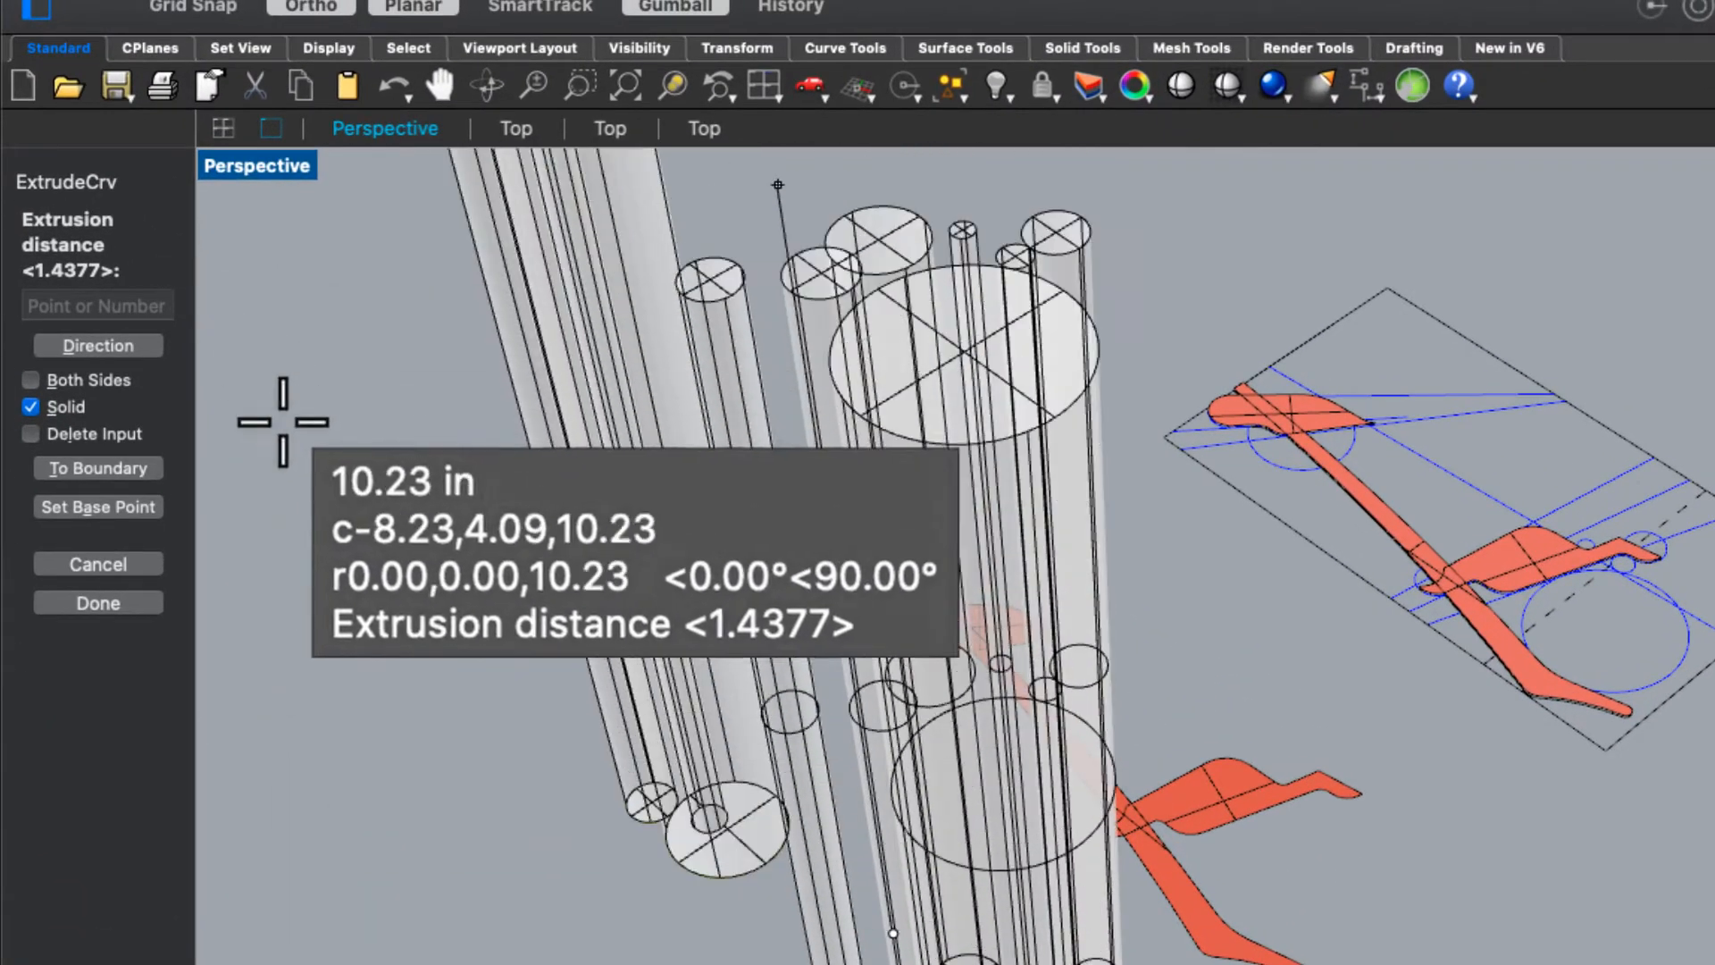
# Step: Try the extrusion preview without Solid and with Both Sides, restoring a solid one-sided extrusion
pyautogui.click(31, 407)
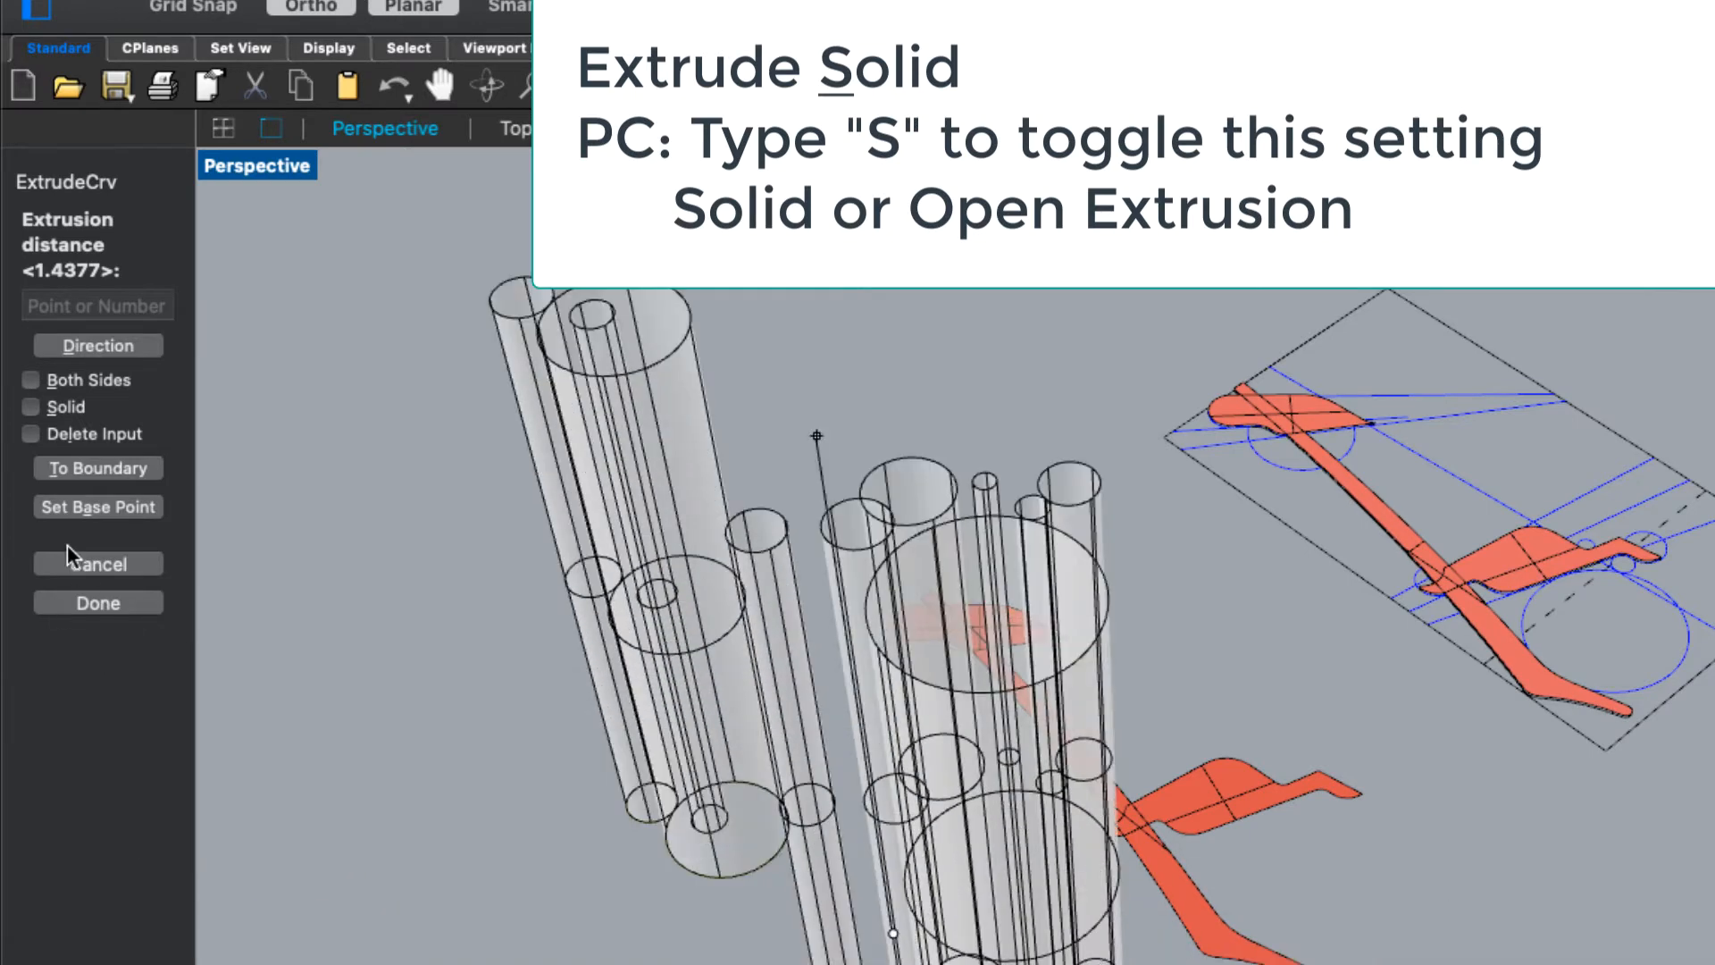
pyautogui.click(32, 408)
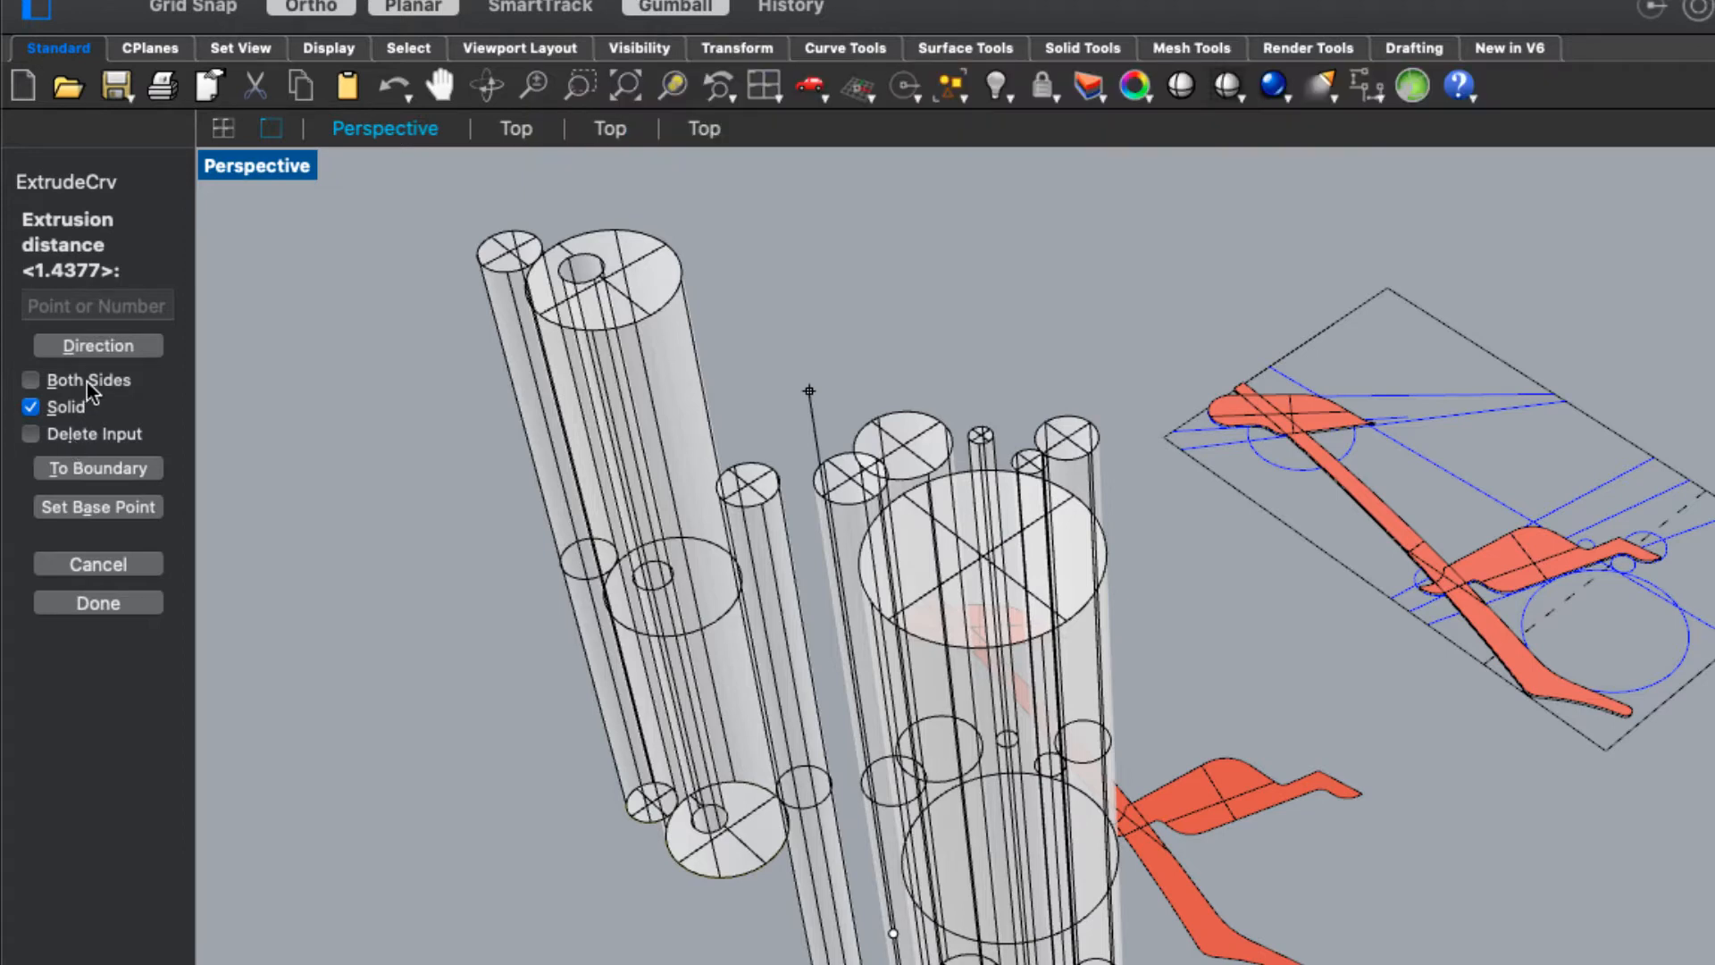
pyautogui.click(33, 381)
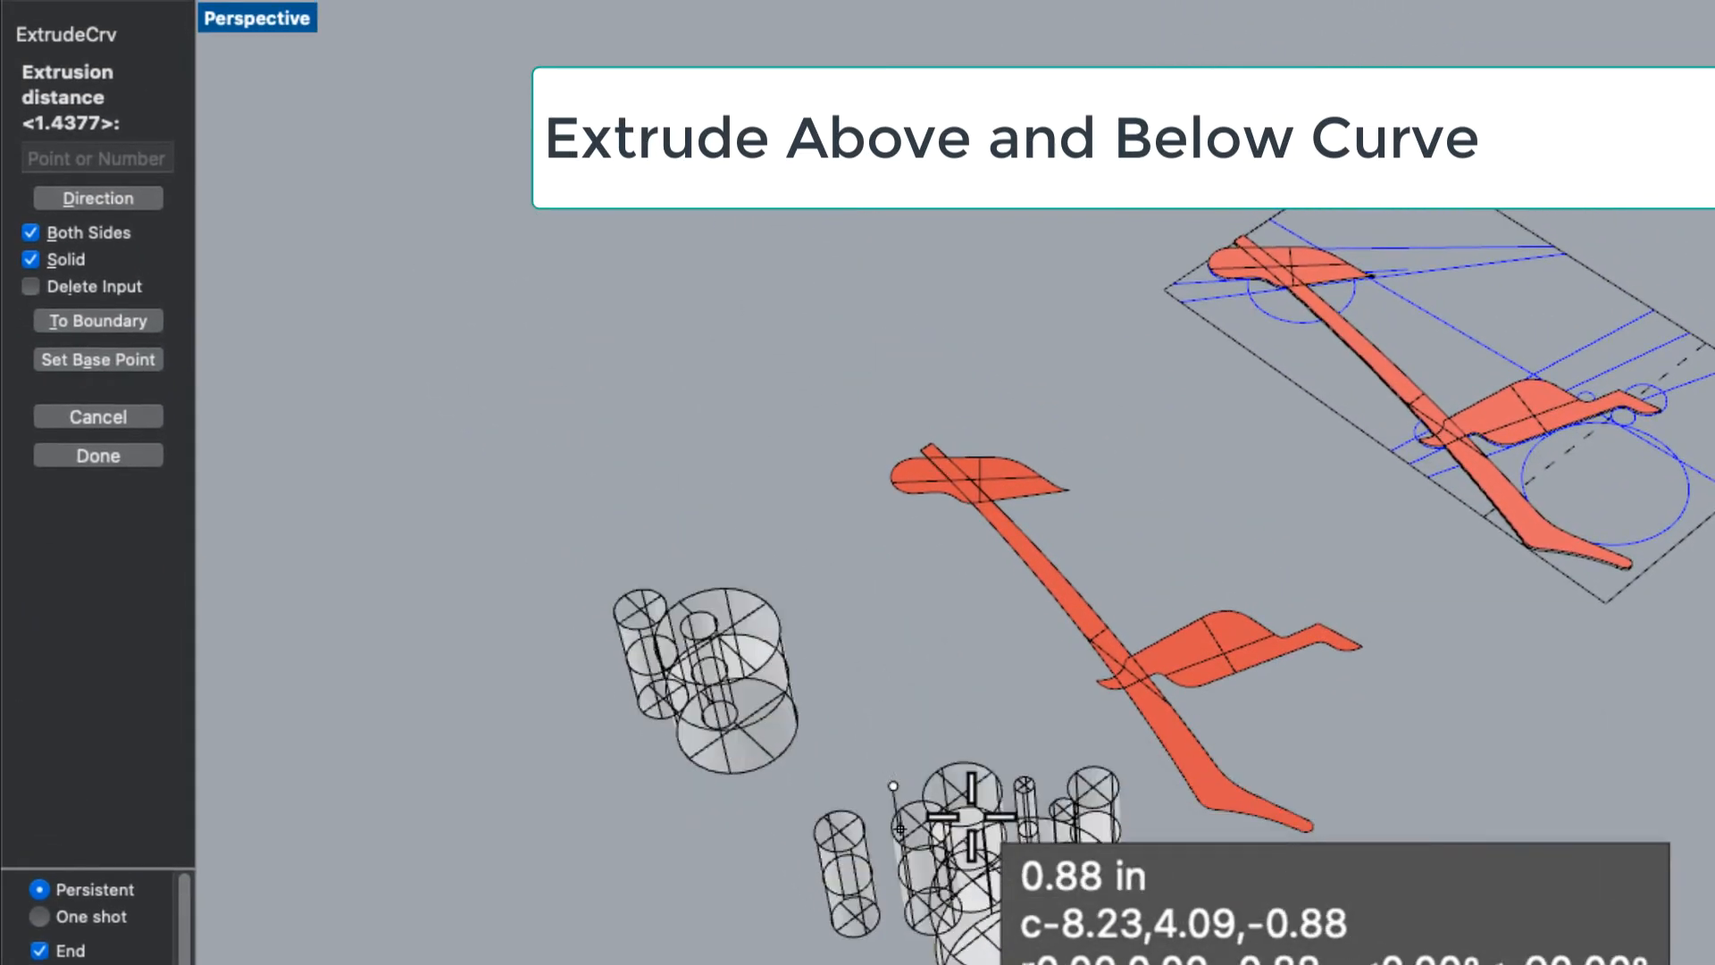
pyautogui.click(33, 234)
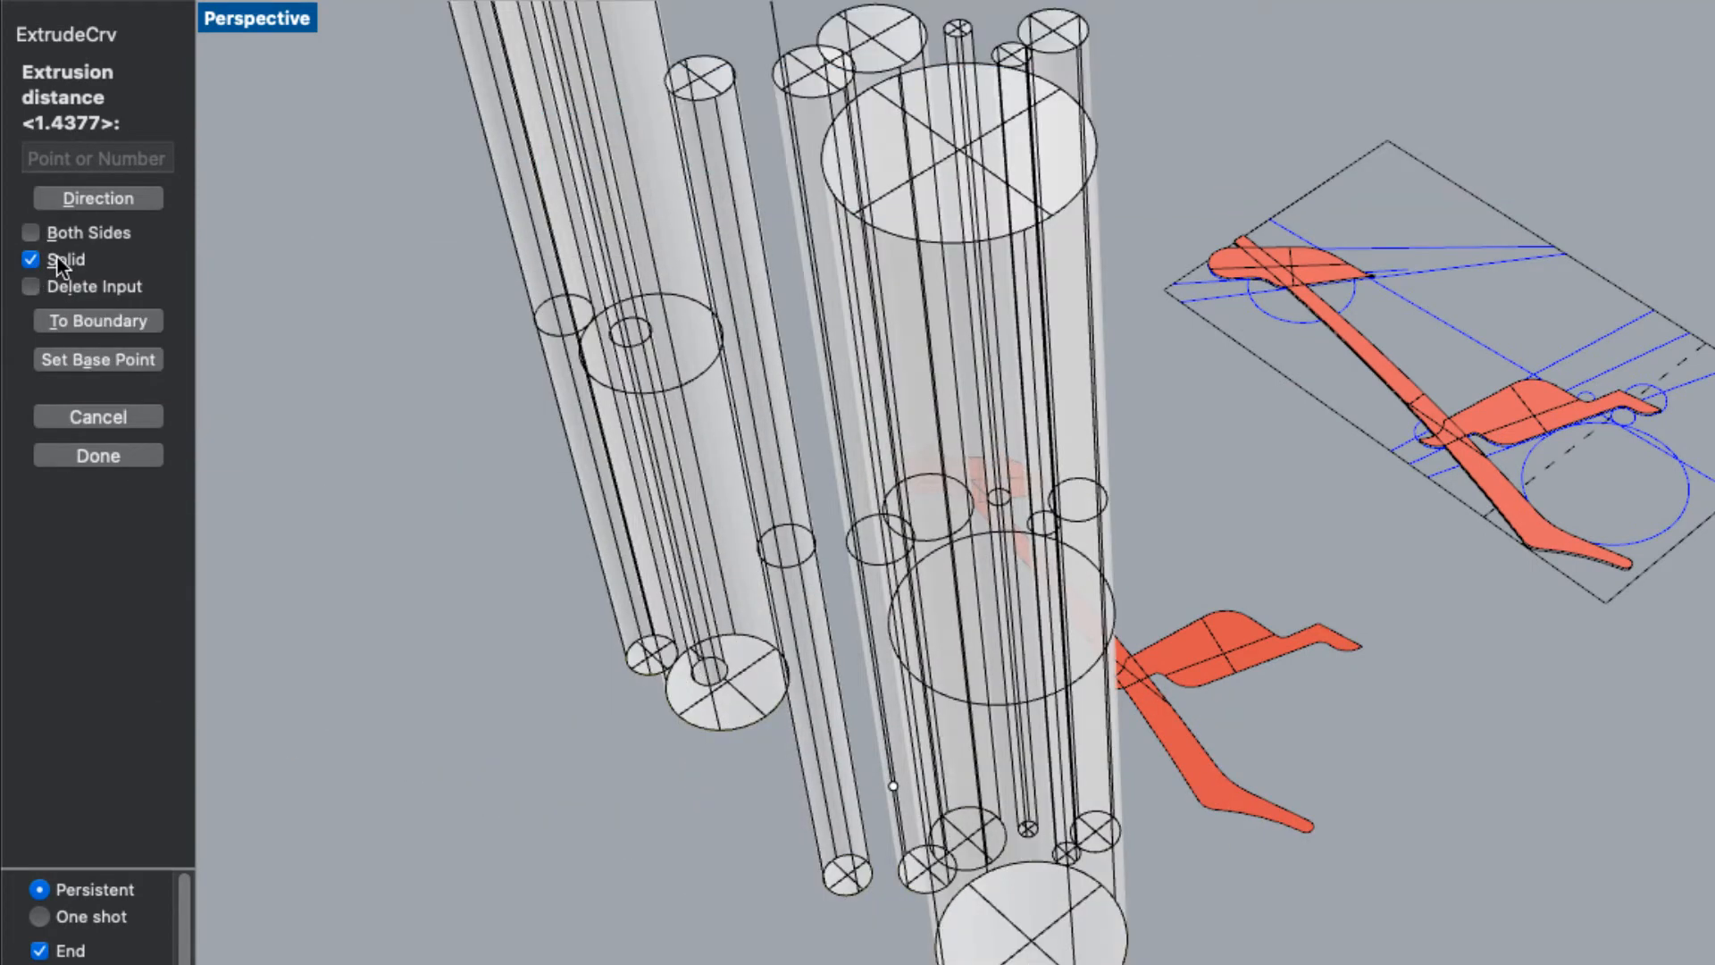
# Step: Extrude the circles as solids to a distance of 1 inch and clear the selection
pyautogui.click(76, 156)
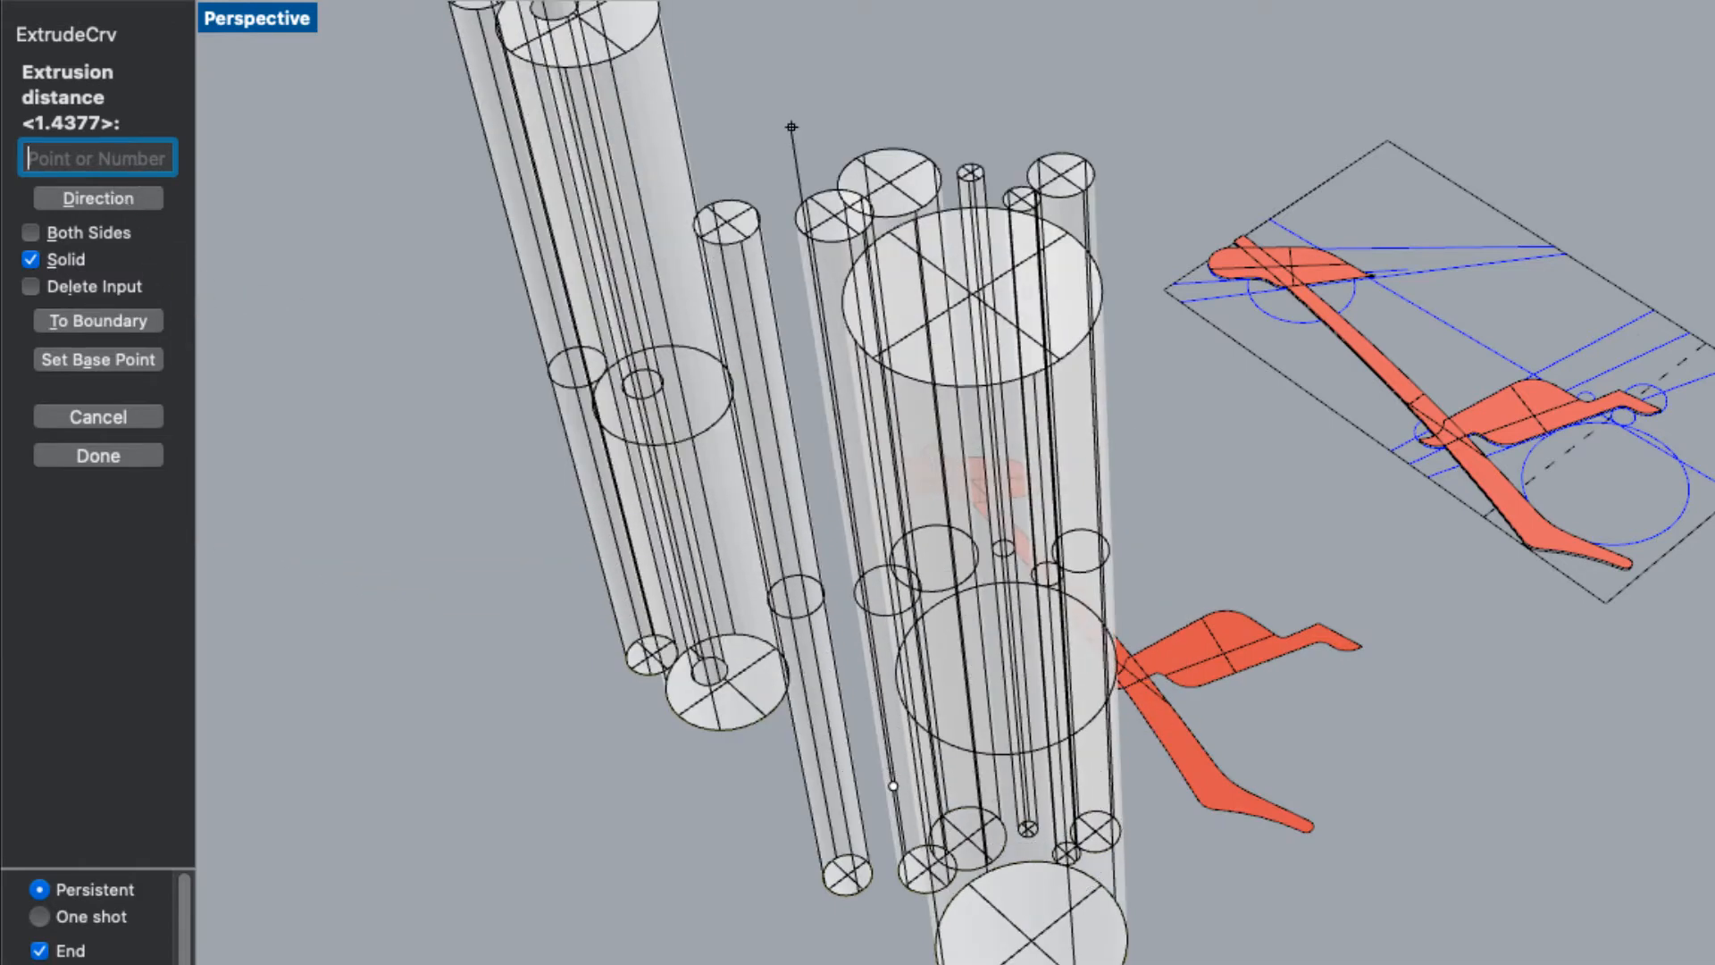
pyautogui.write('1')
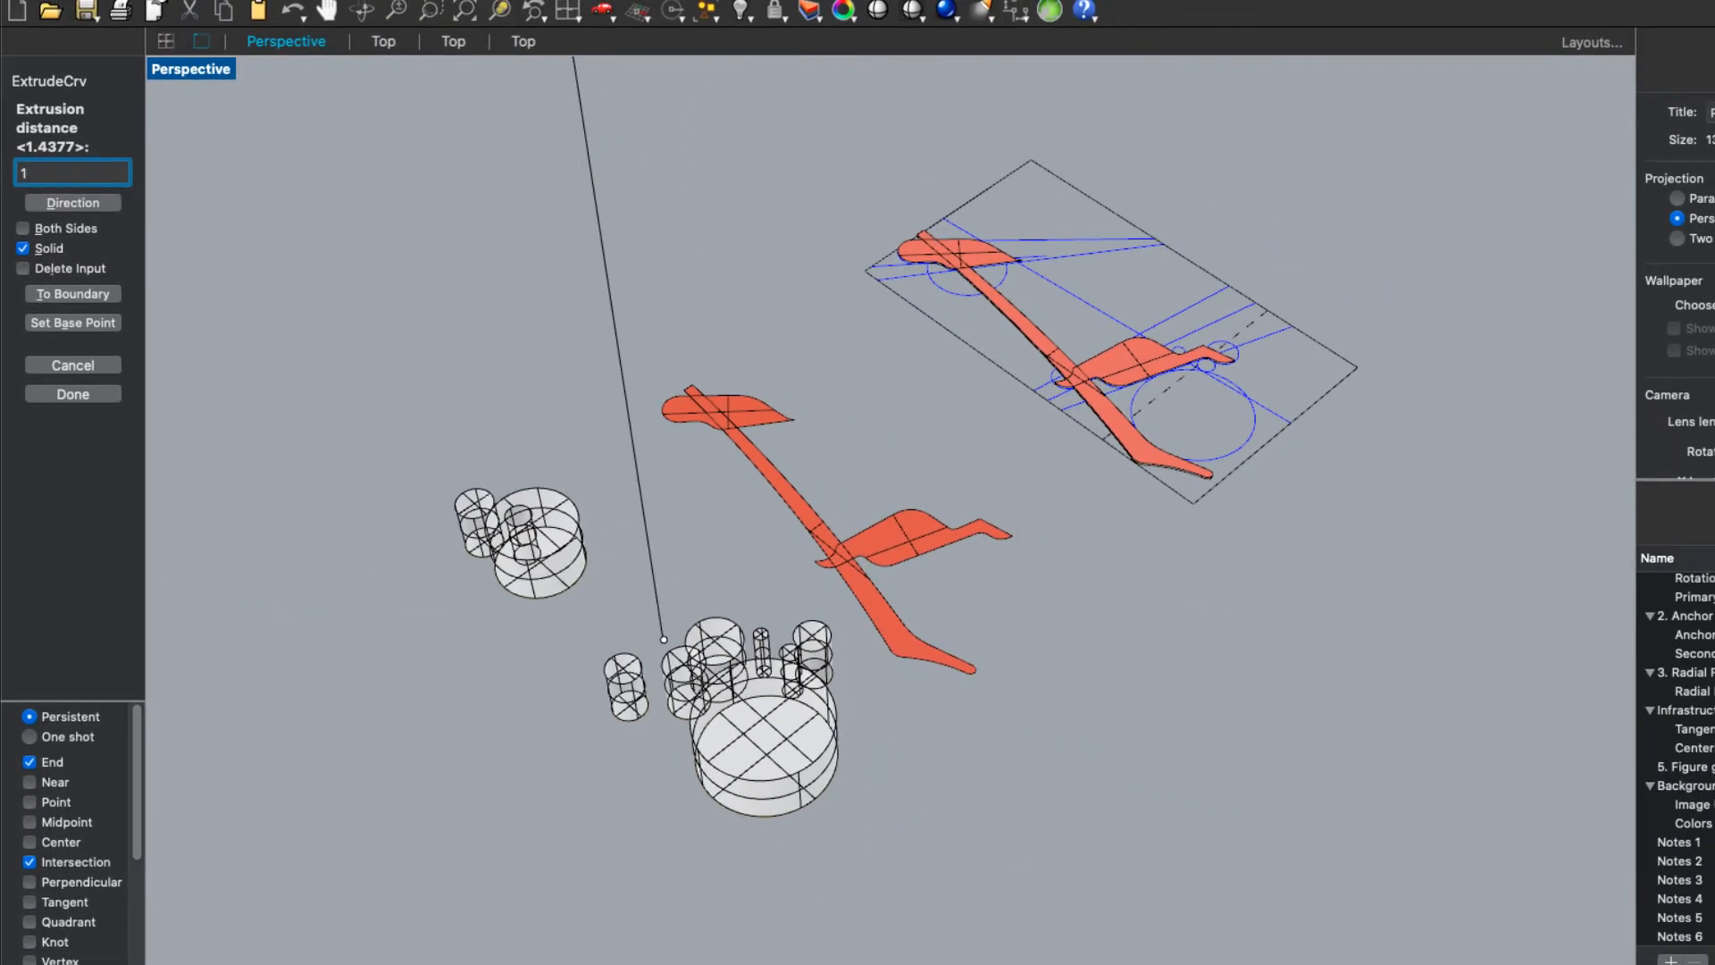
pyautogui.press('Return')
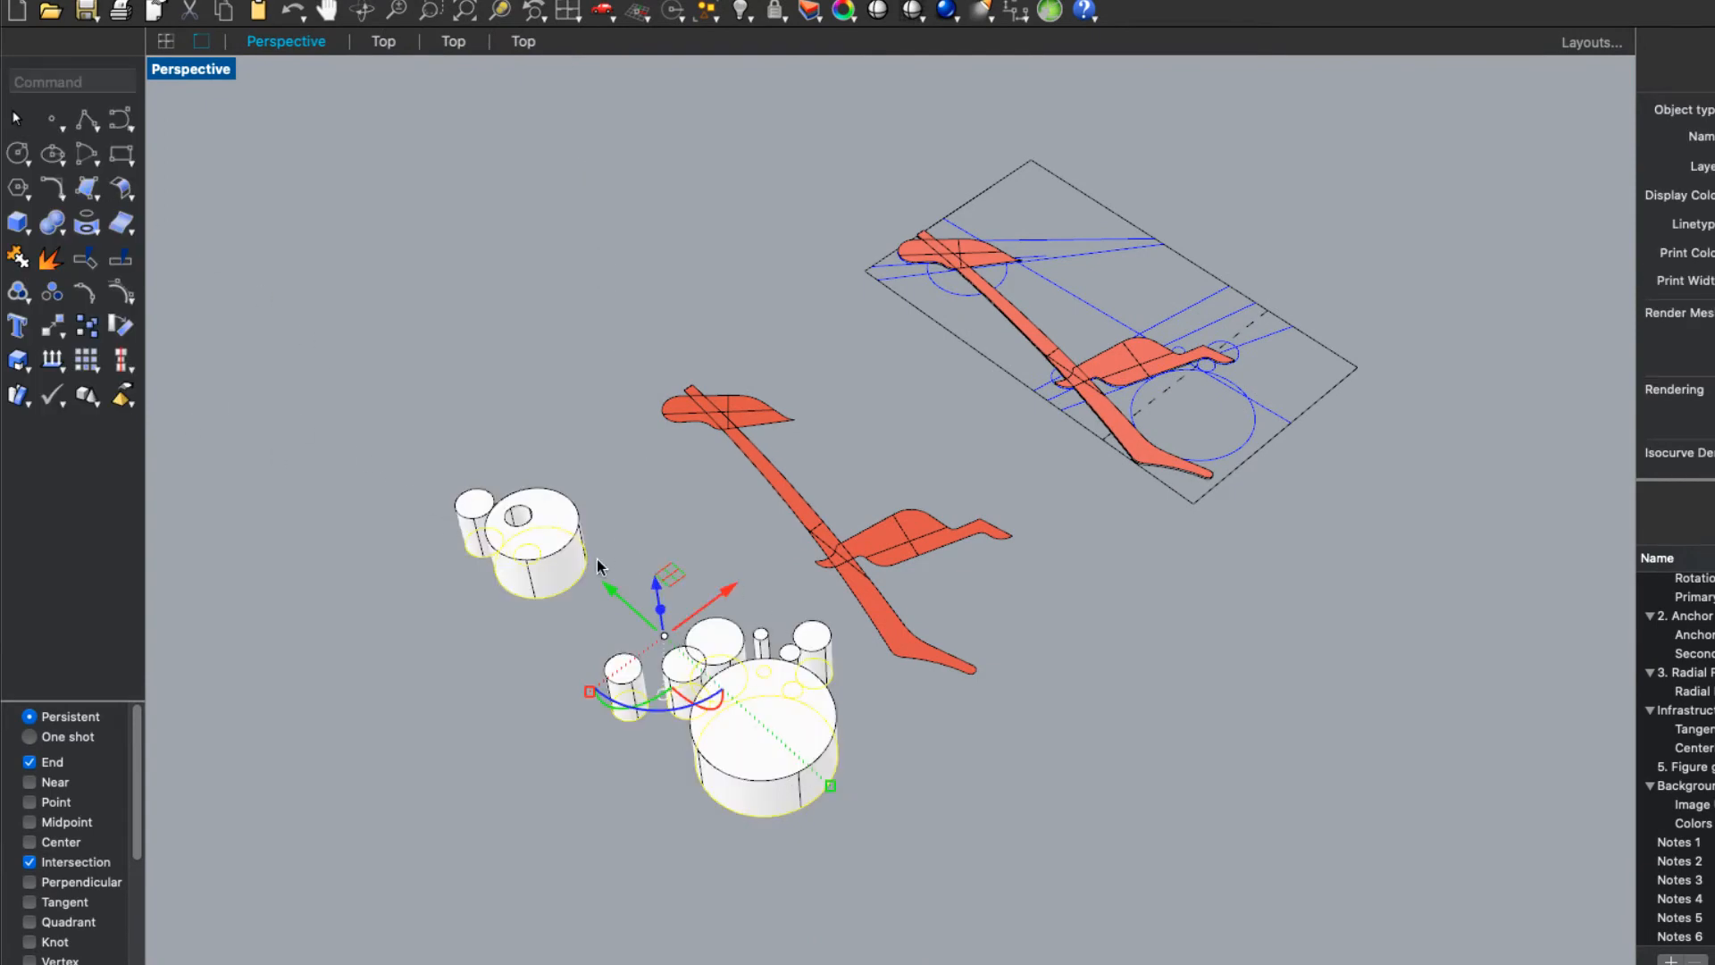
pyautogui.moveTo(531, 692); pyautogui.dragTo(541, 627, button='right')
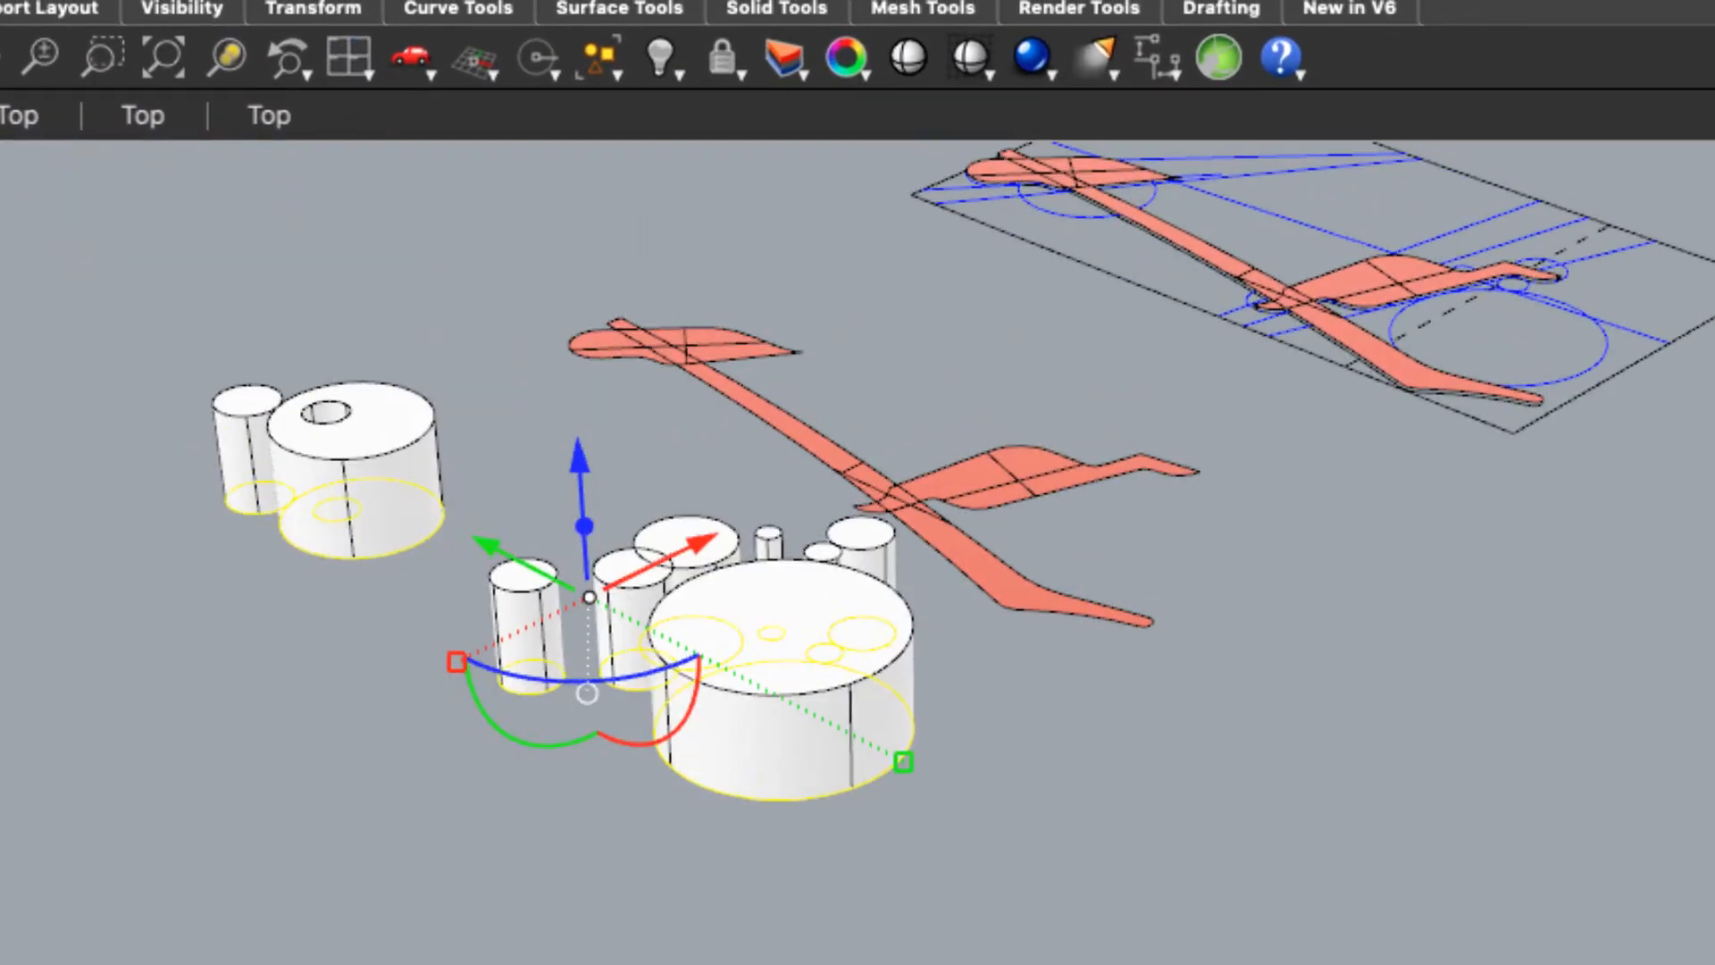
pyautogui.click(861, 806)
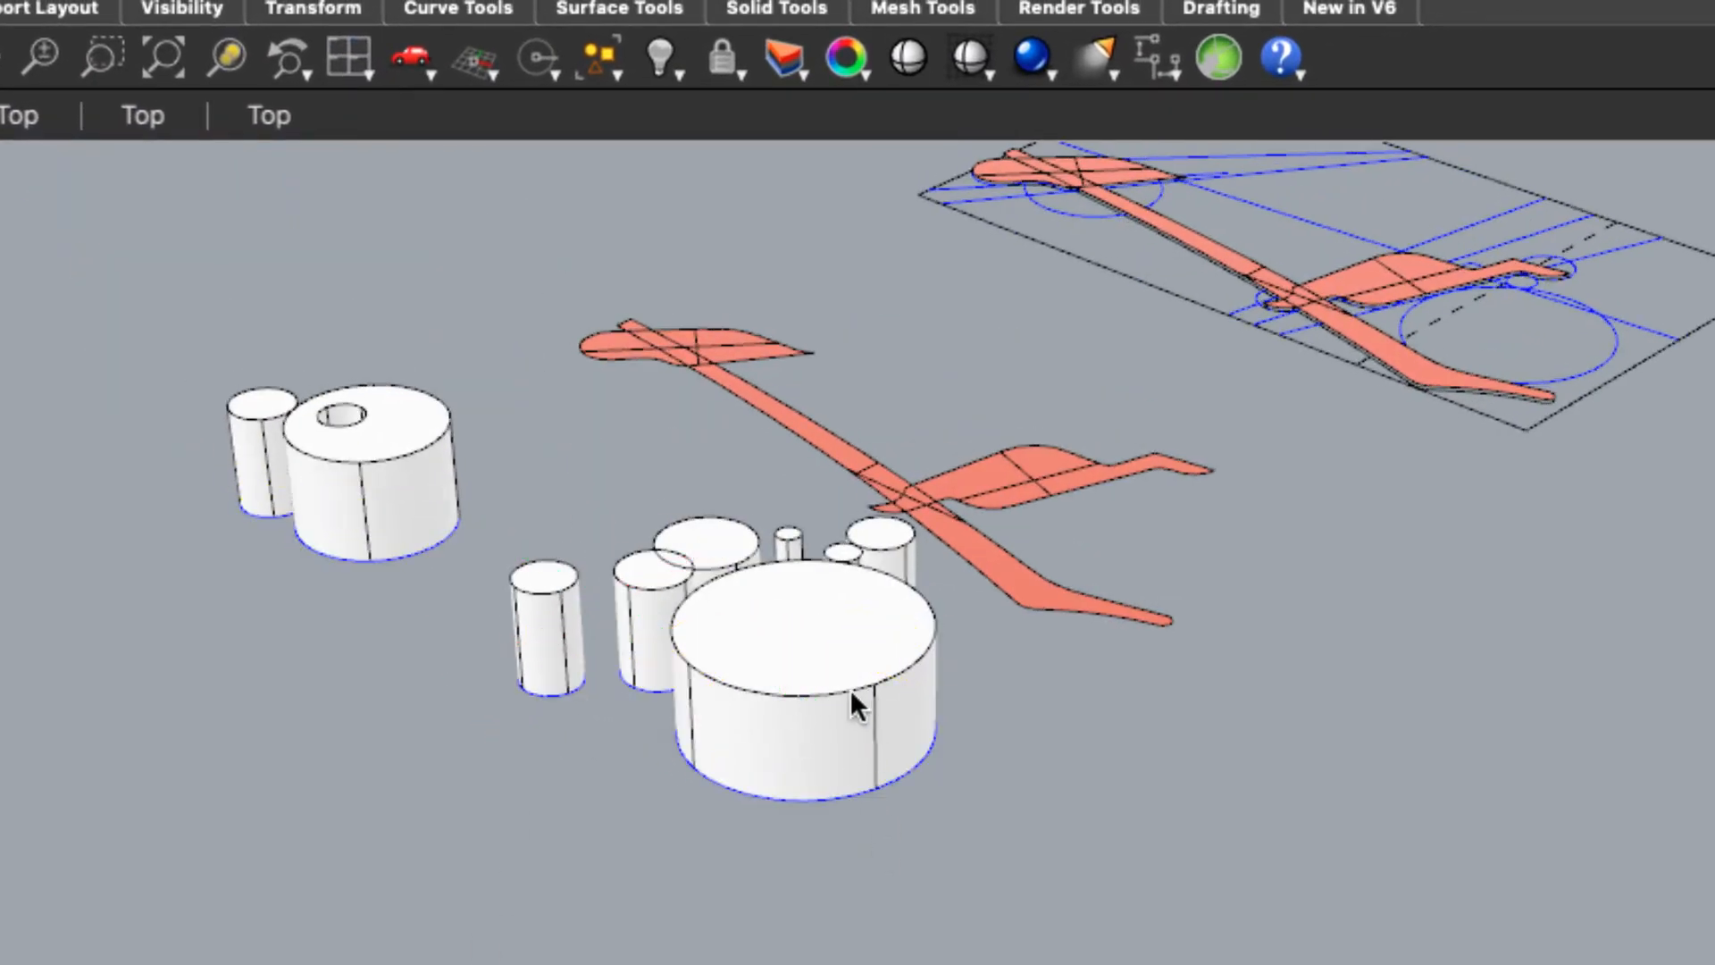
# Step: Examine the extruded cylinders by selecting several of them one at a time
pyautogui.click(850, 689)
pyautogui.click(696, 532)
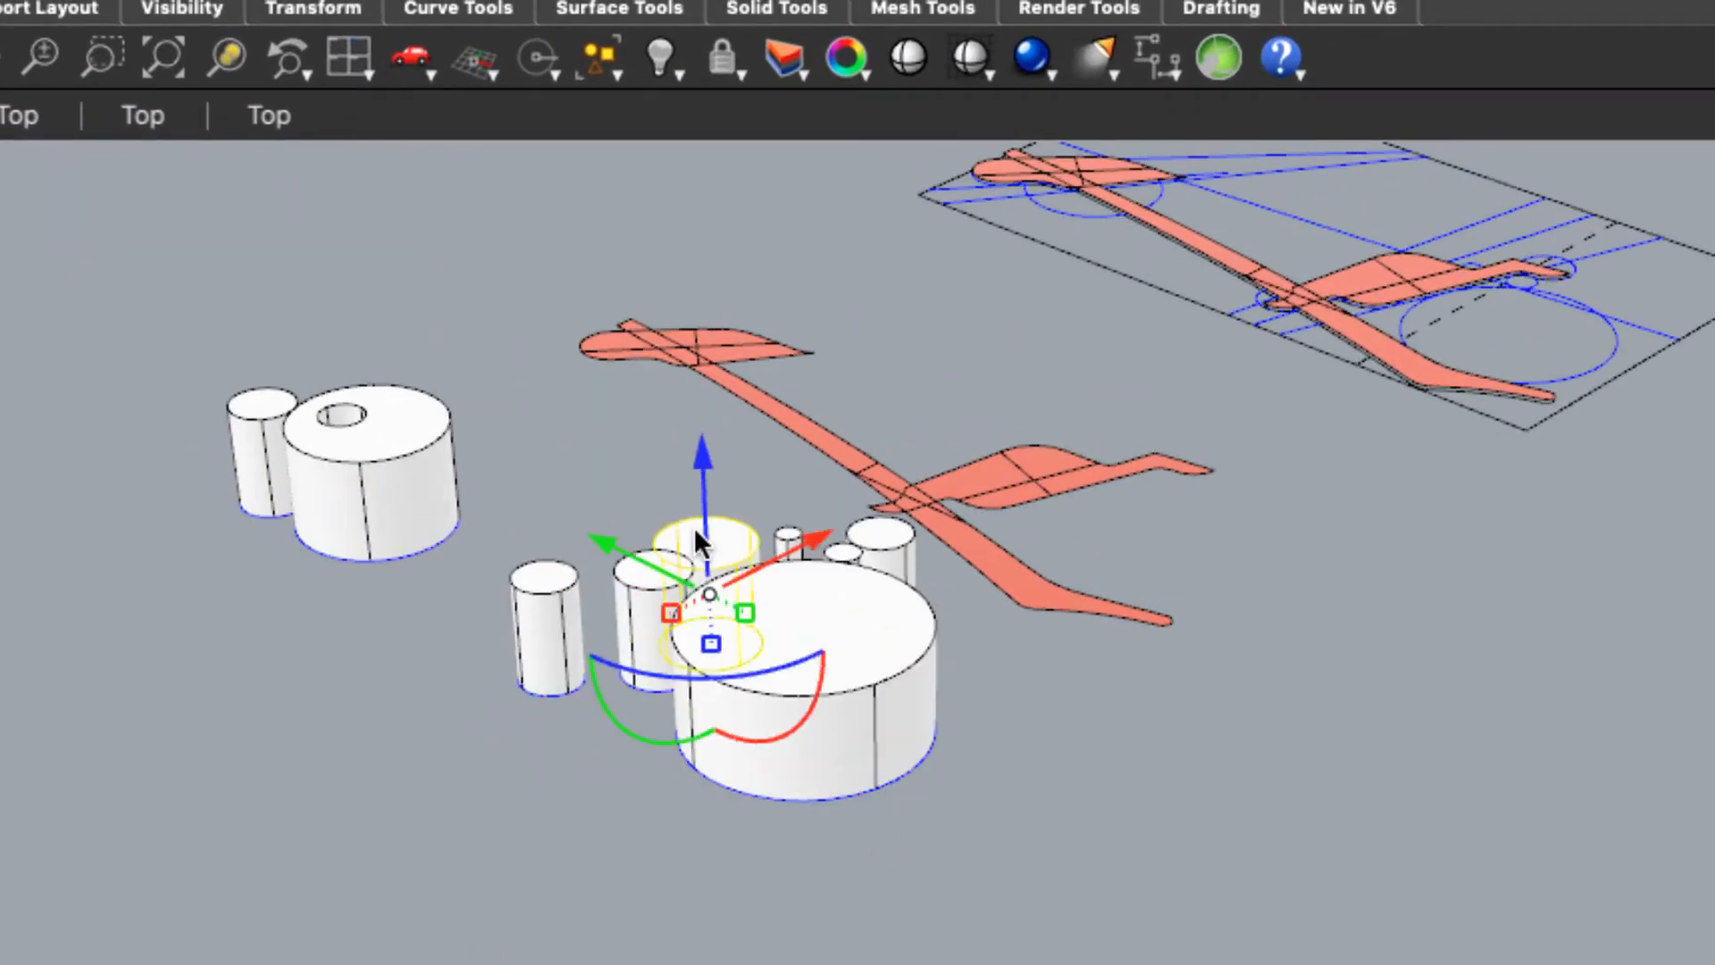
pyautogui.click(384, 447)
pyautogui.click(254, 416)
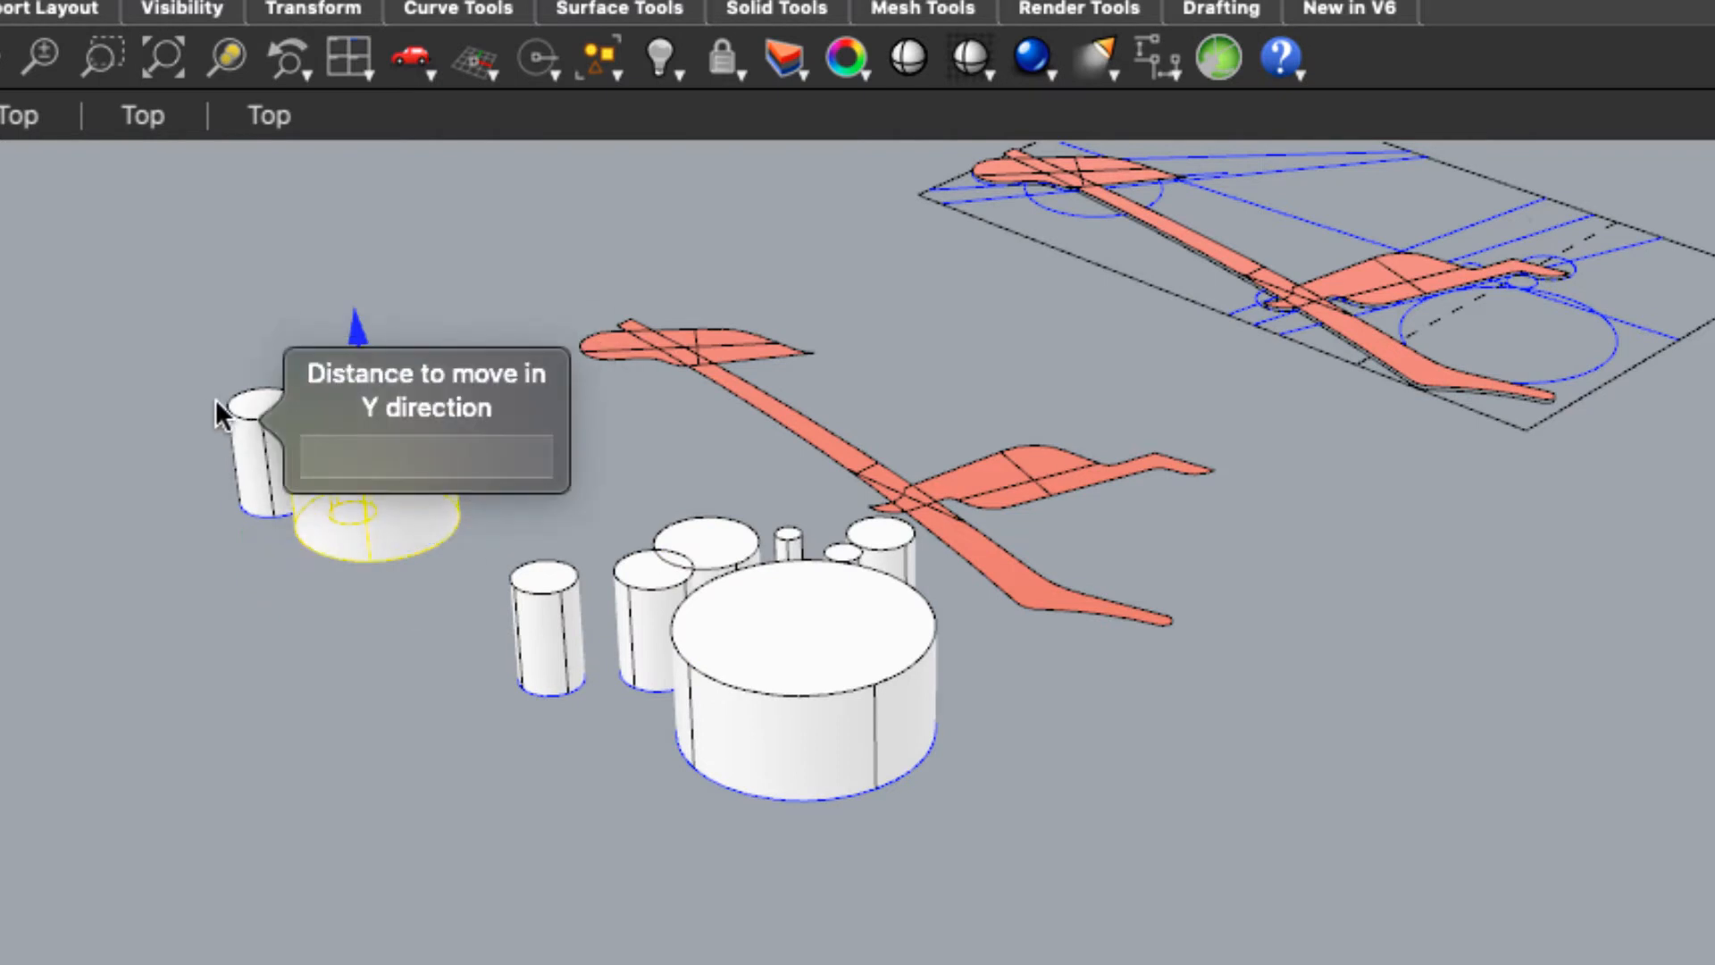
pyautogui.click(239, 396)
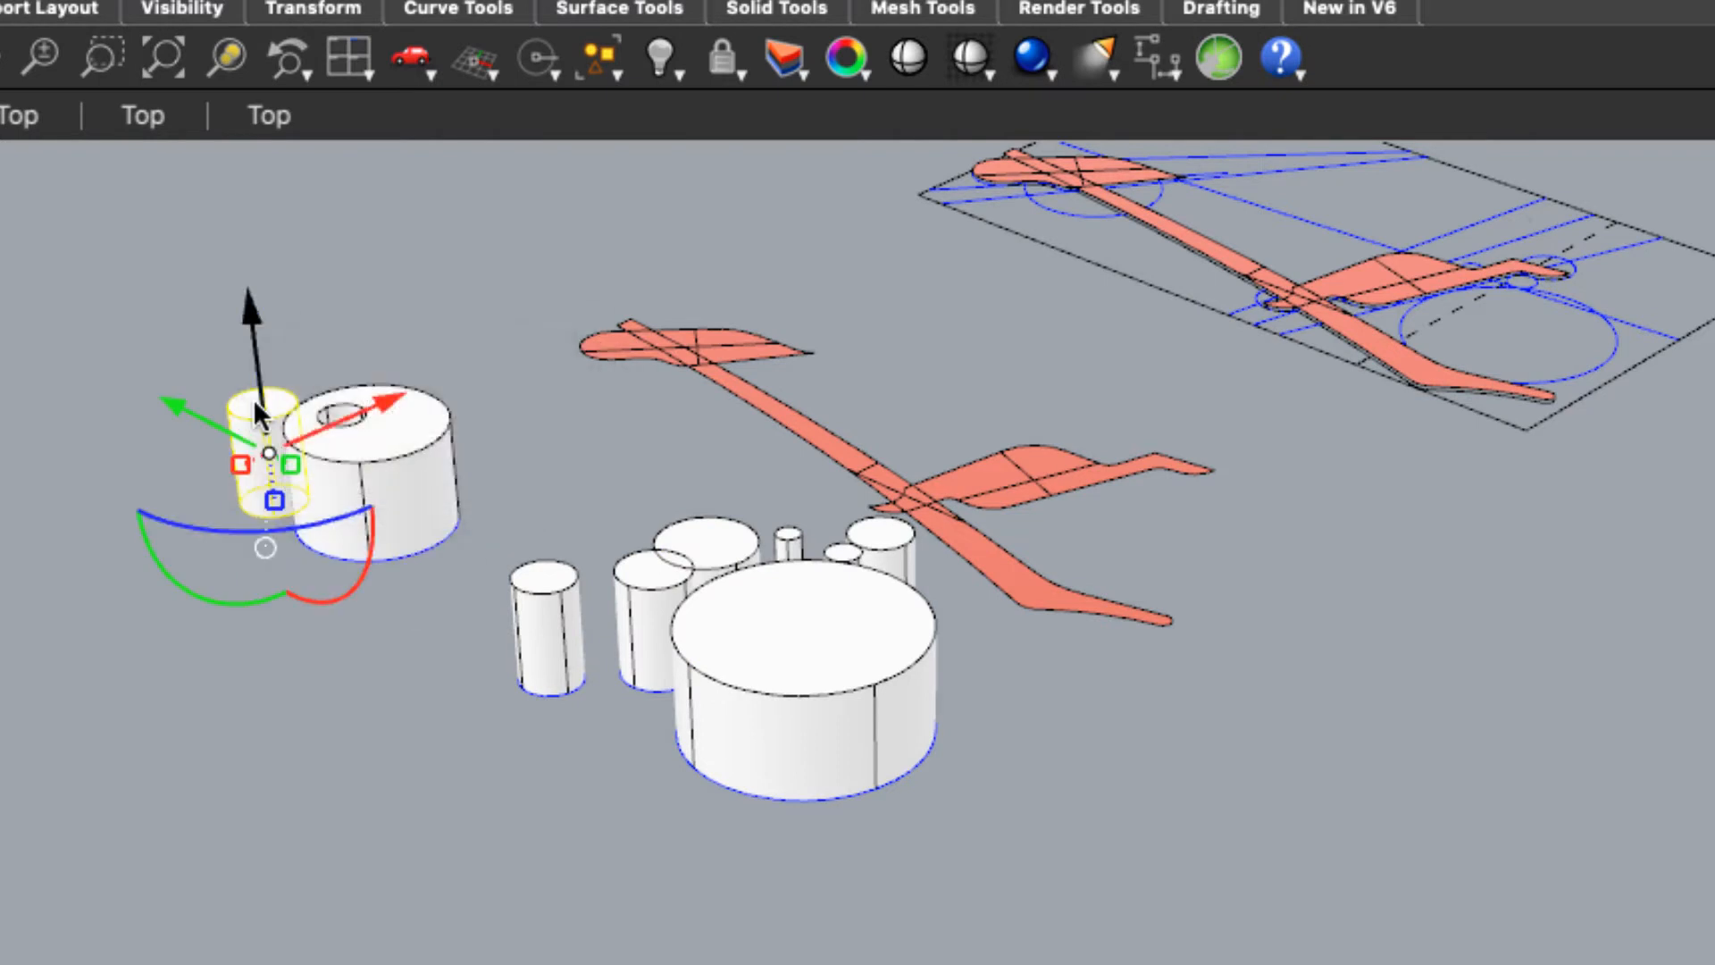
pyautogui.click(796, 536)
pyautogui.click(872, 540)
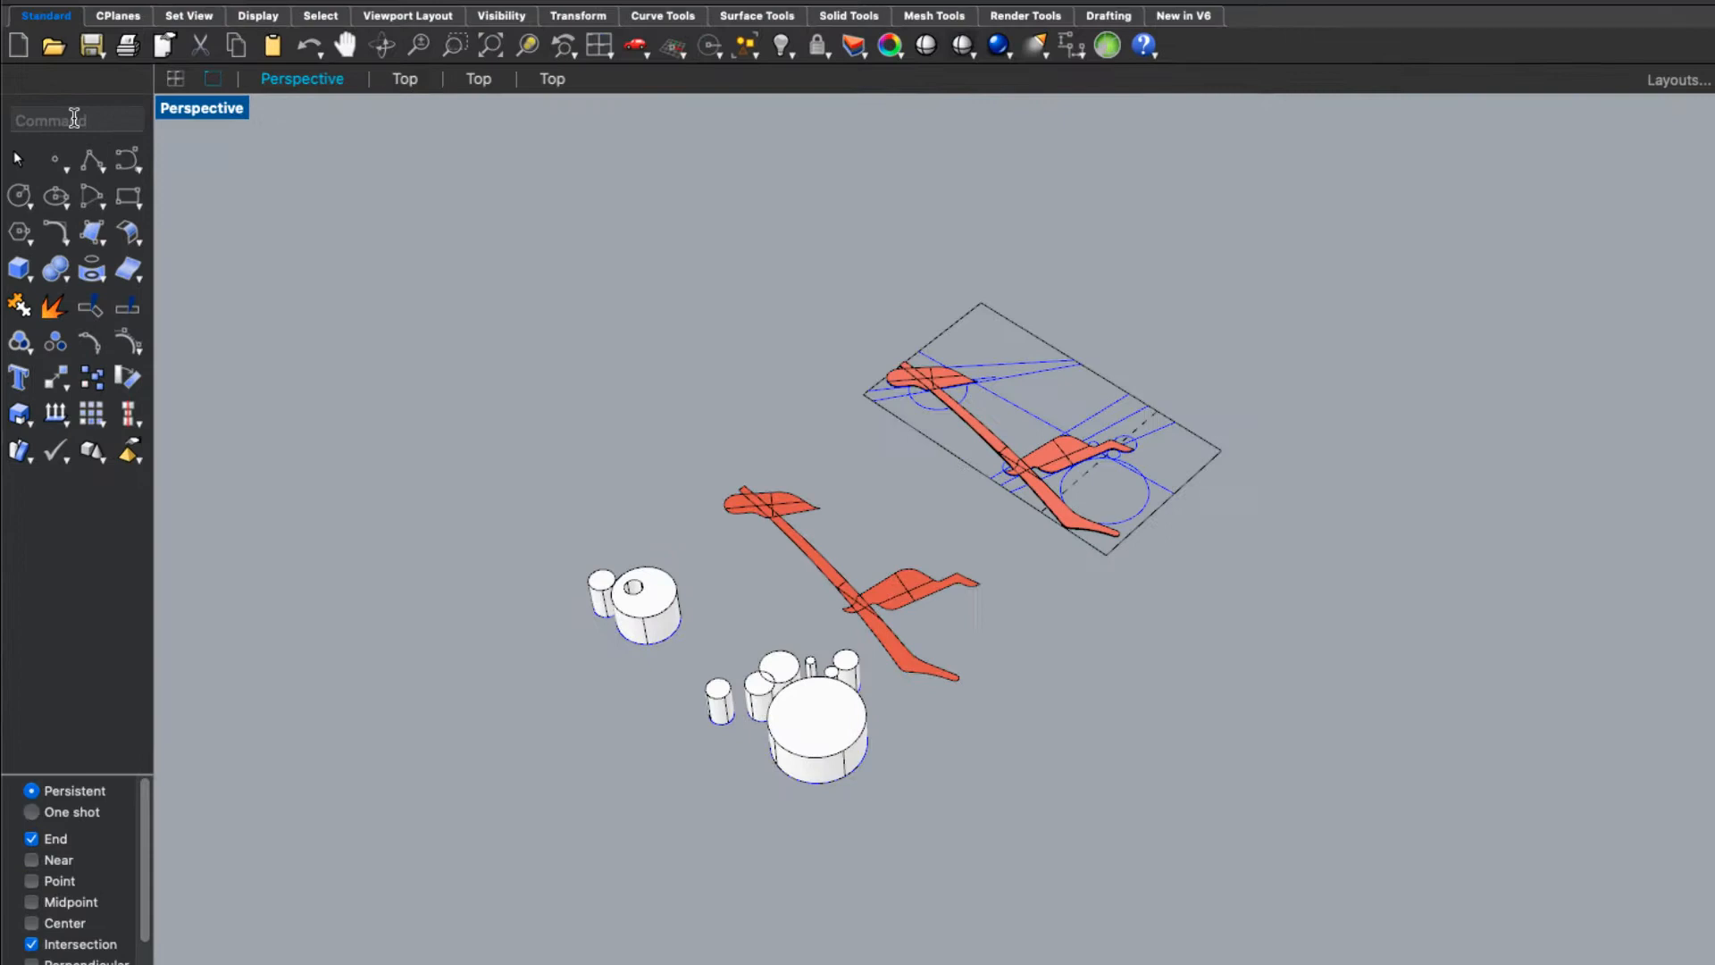
# Step: Extrude the separate red figure surfaces beside the cylinders as a solid 0.75 inch high with ExtrudeSrf
pyautogui.write('ExtrudeCrv')
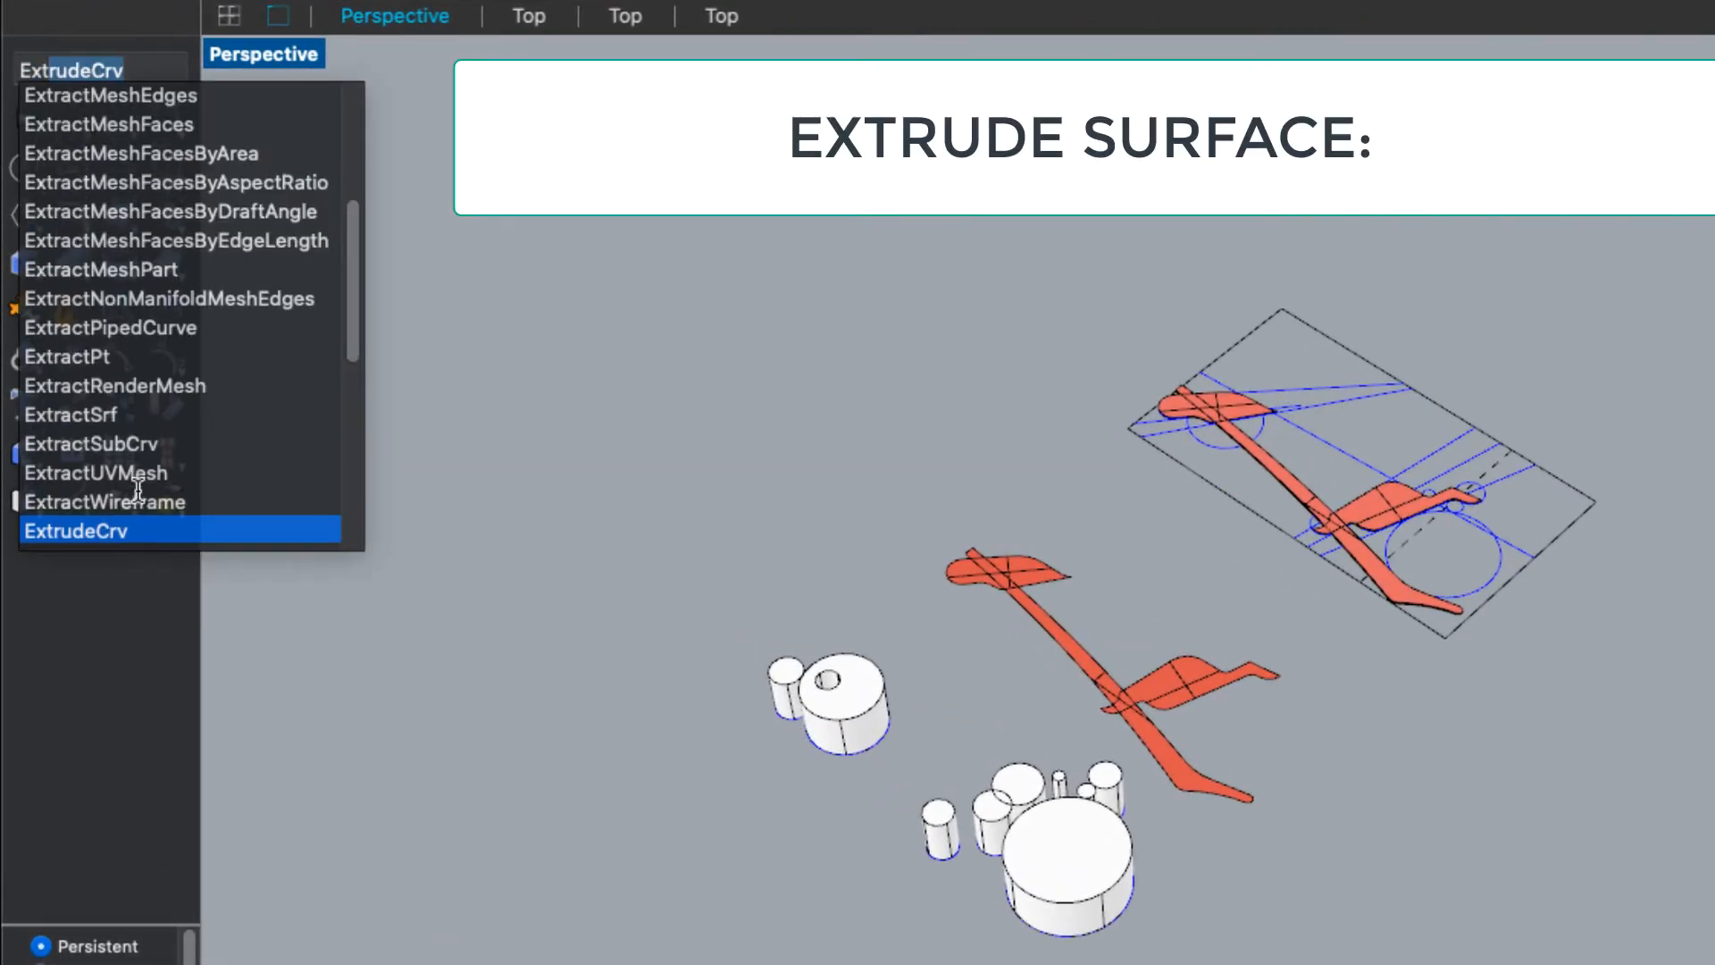
pyautogui.scroll(-3, 107, 357)
pyautogui.click(111, 522)
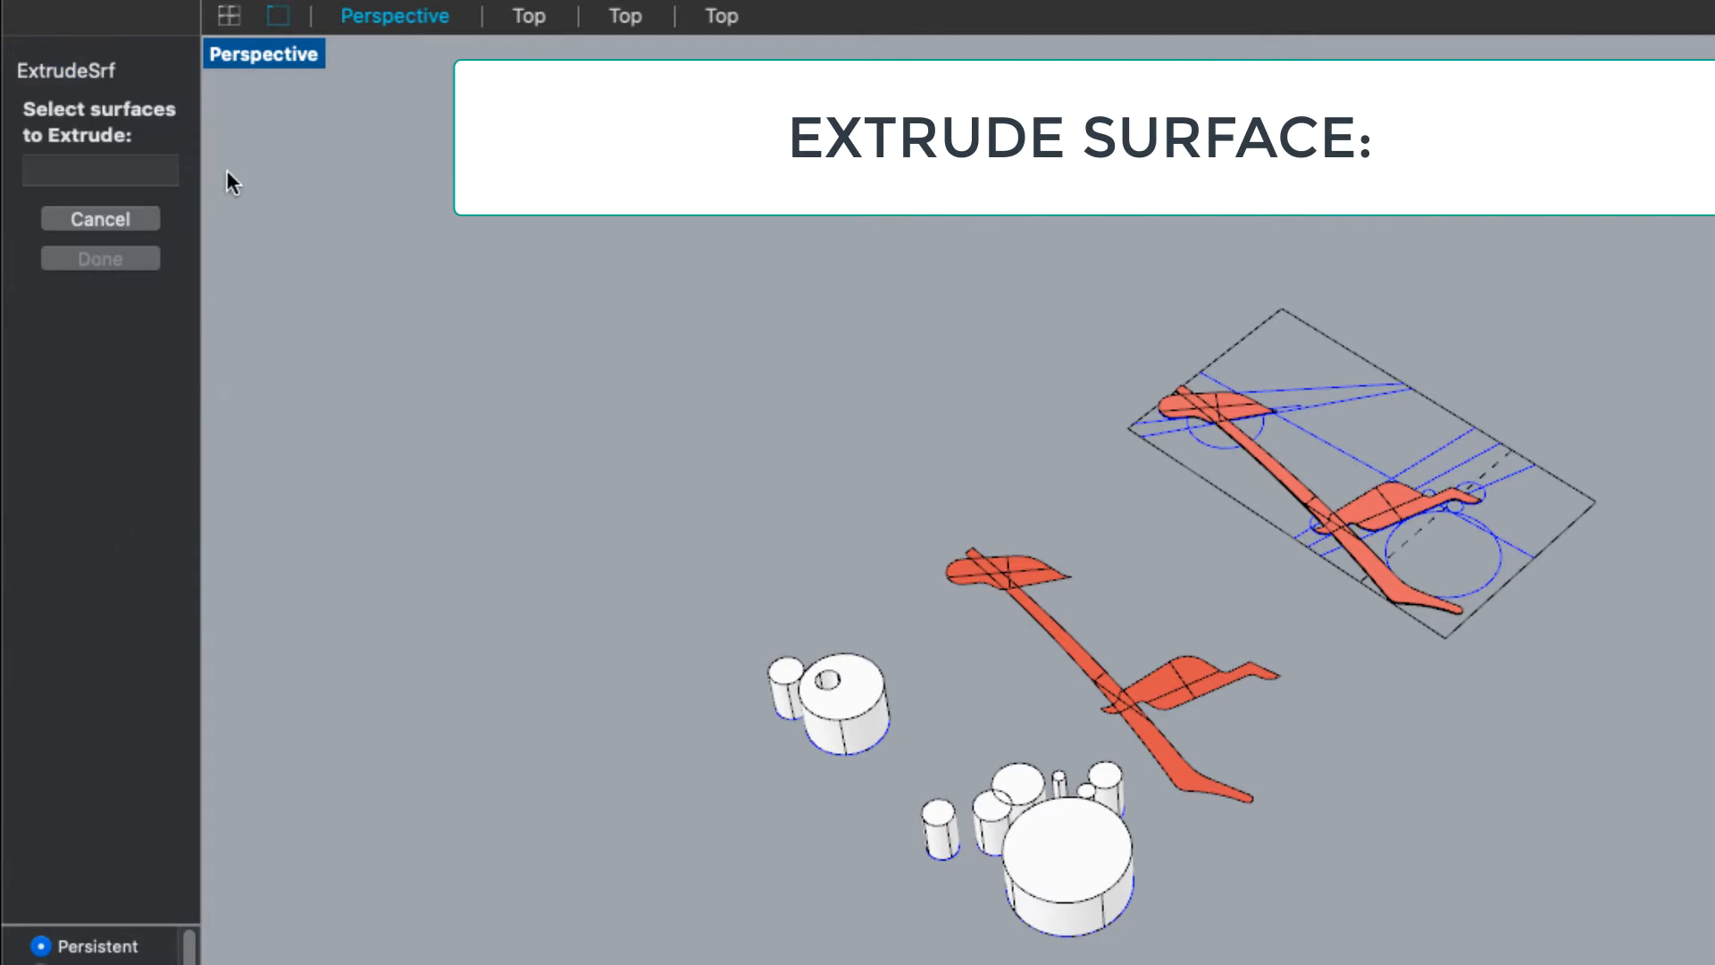
pyautogui.click(1192, 689)
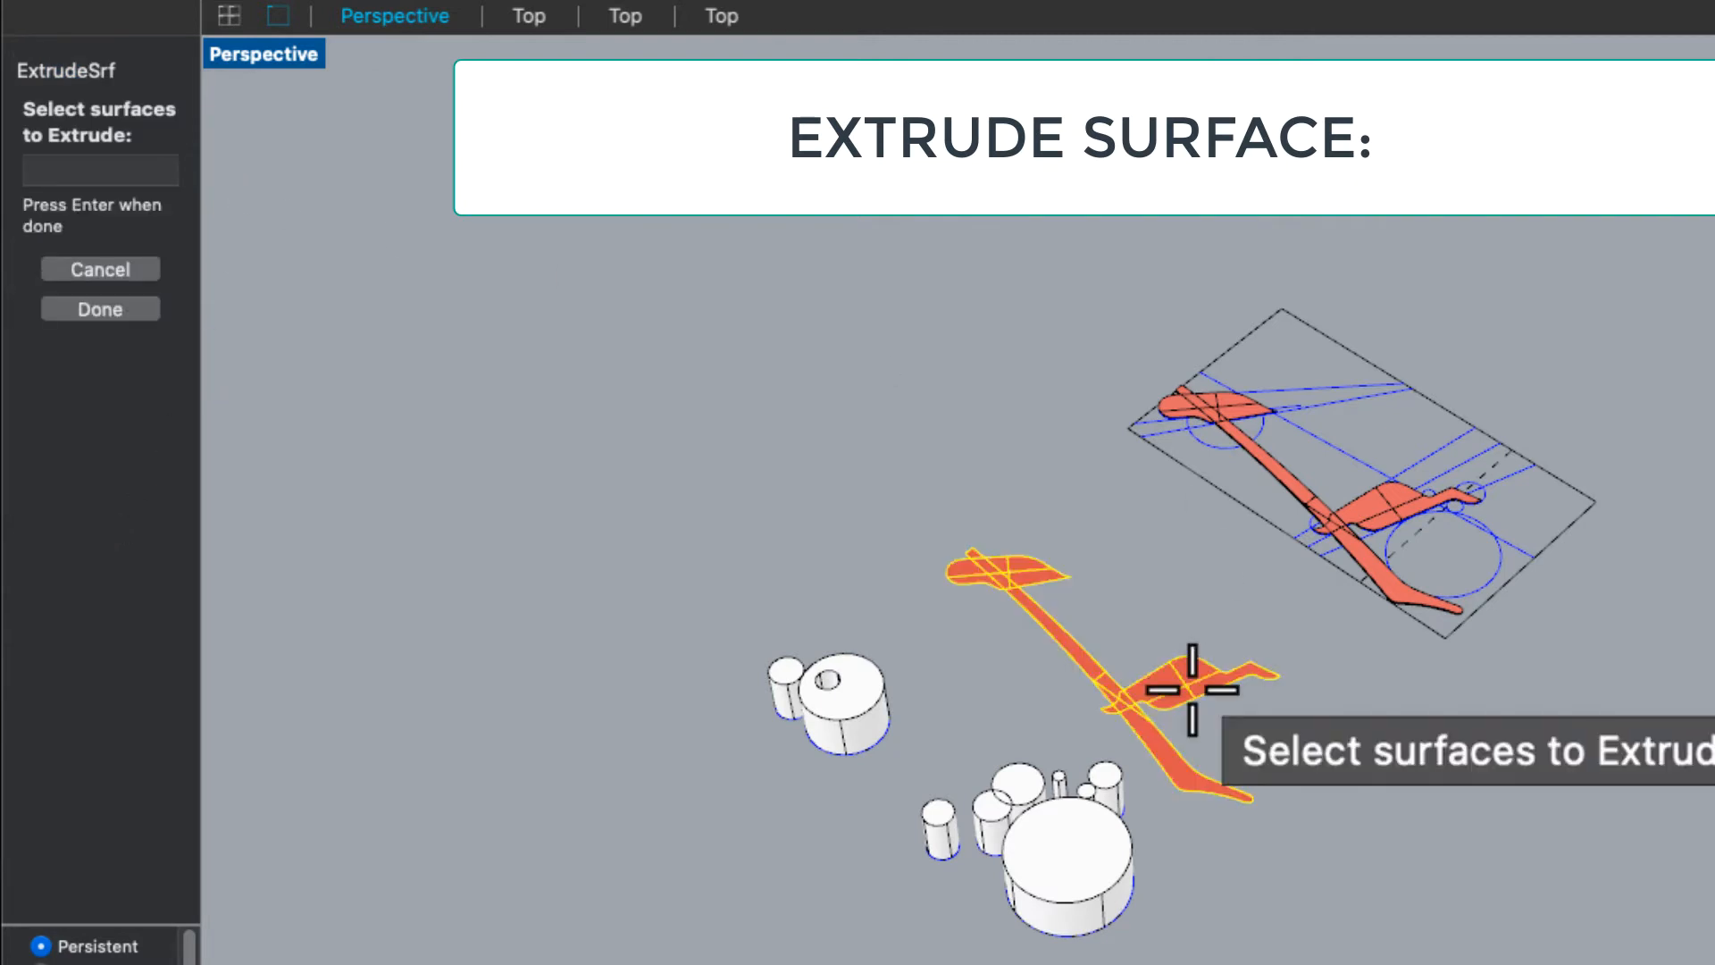
pyautogui.press('Return')
pyautogui.click(68, 194)
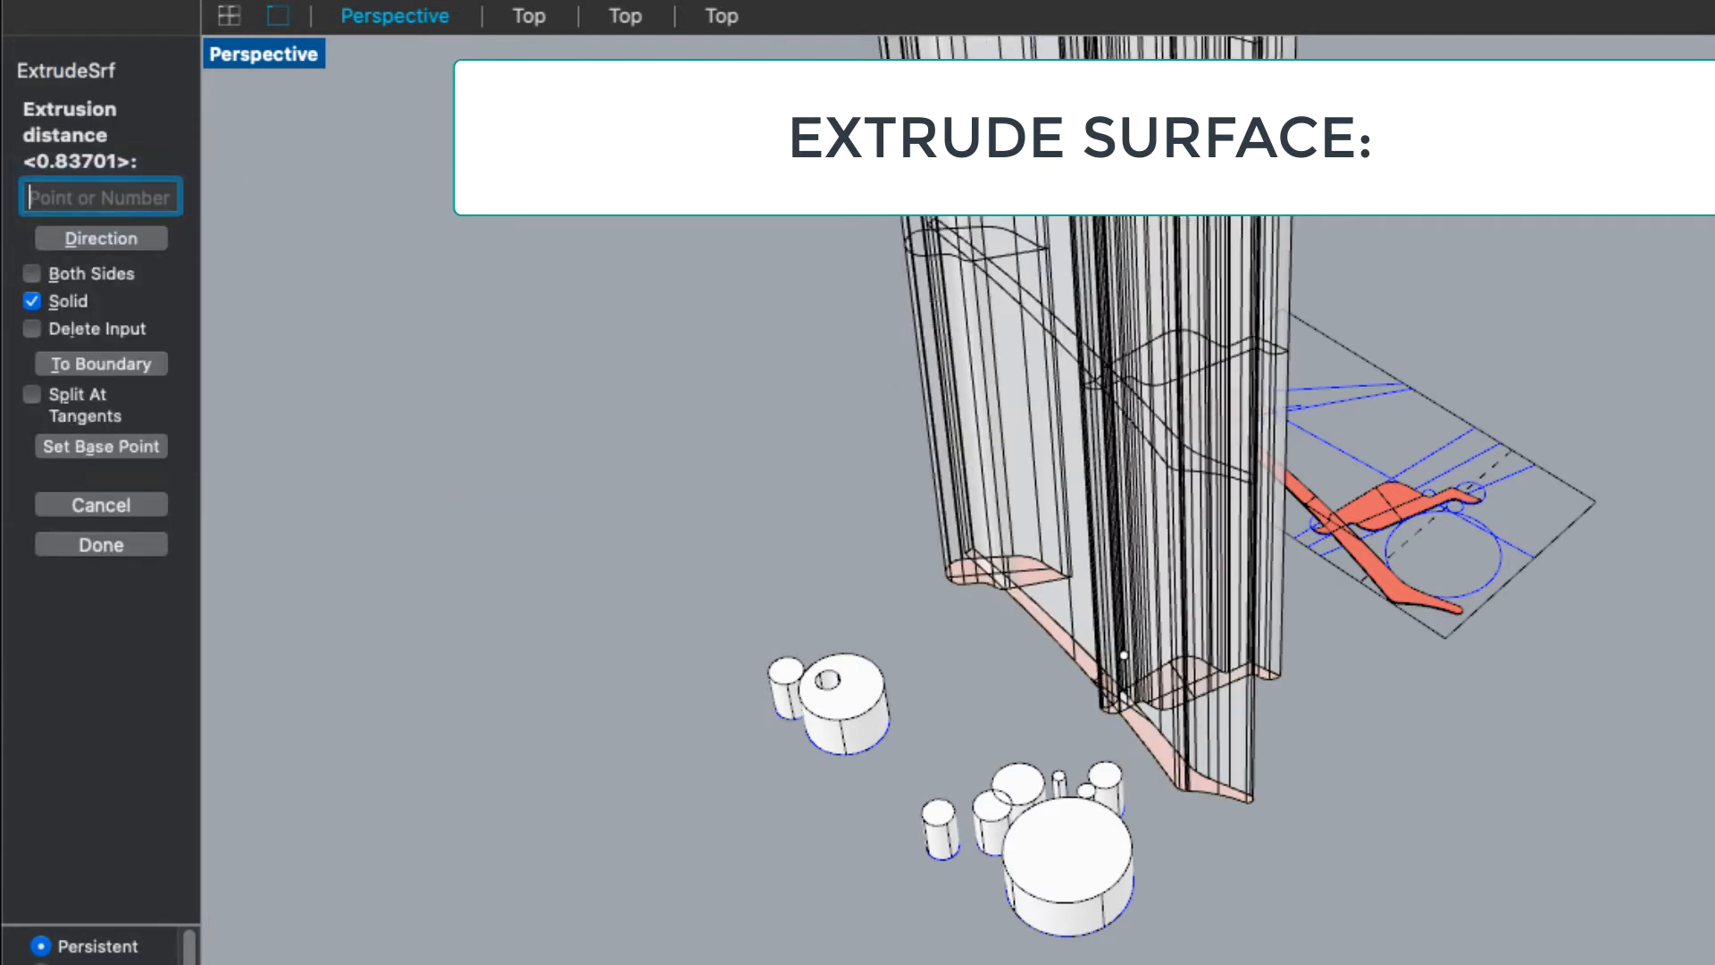
pyautogui.write('.7')
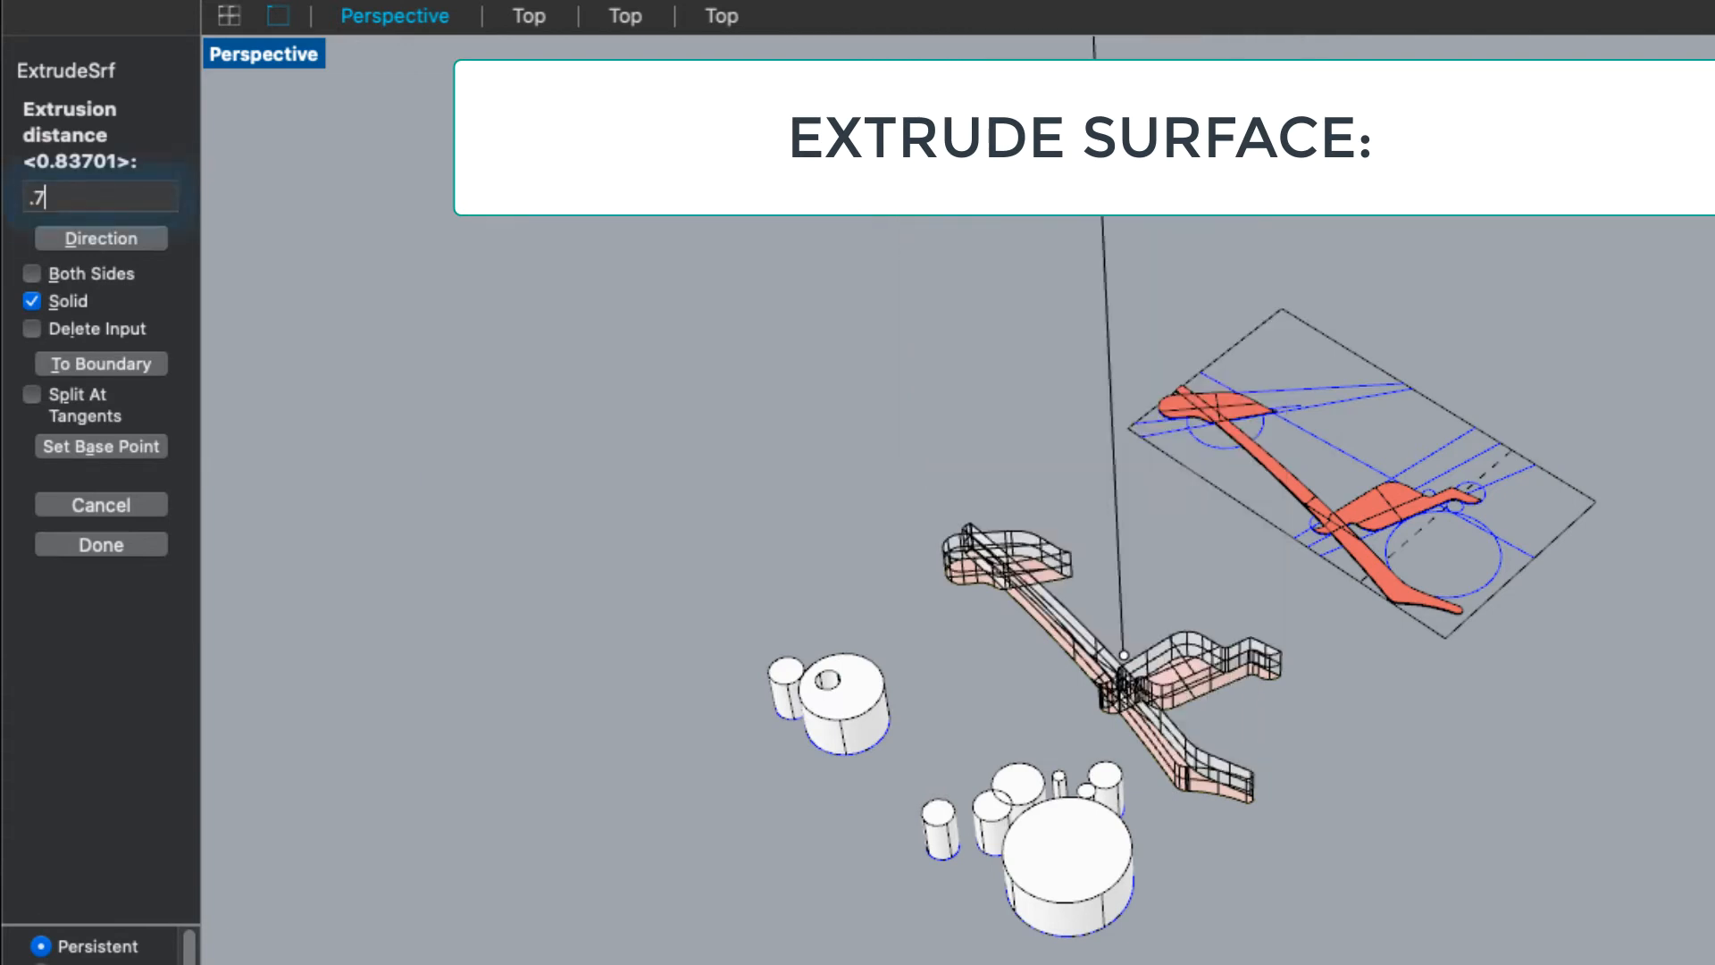
pyautogui.write('5')
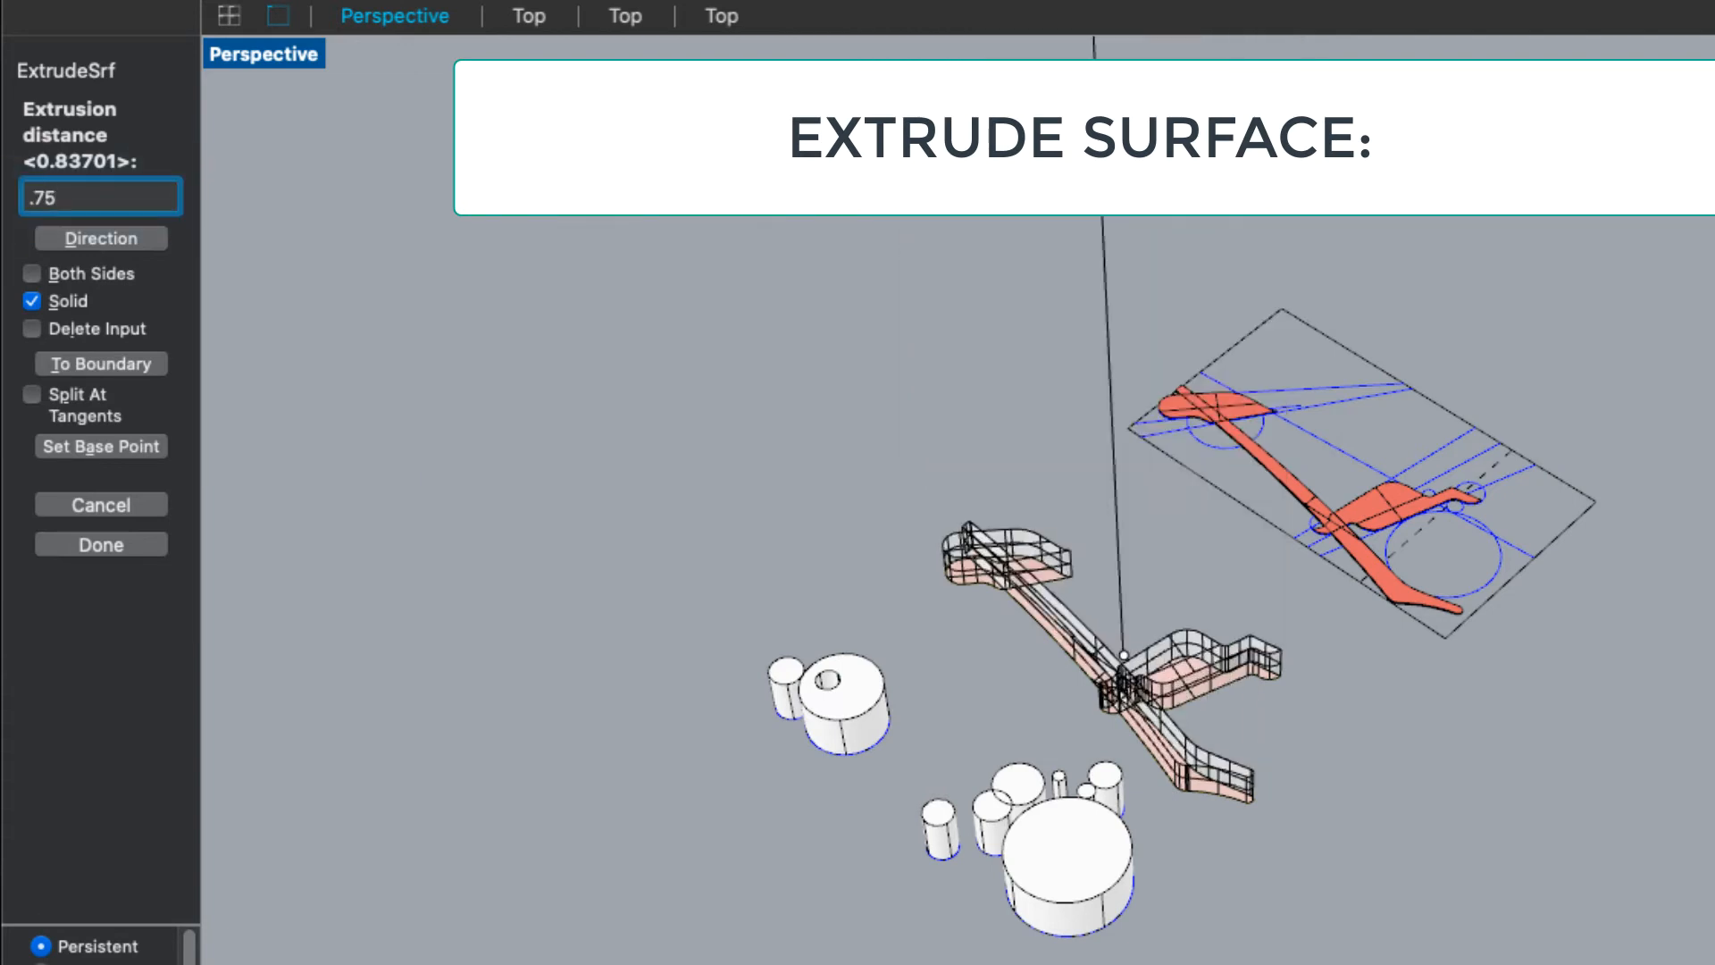
pyautogui.press('Return')
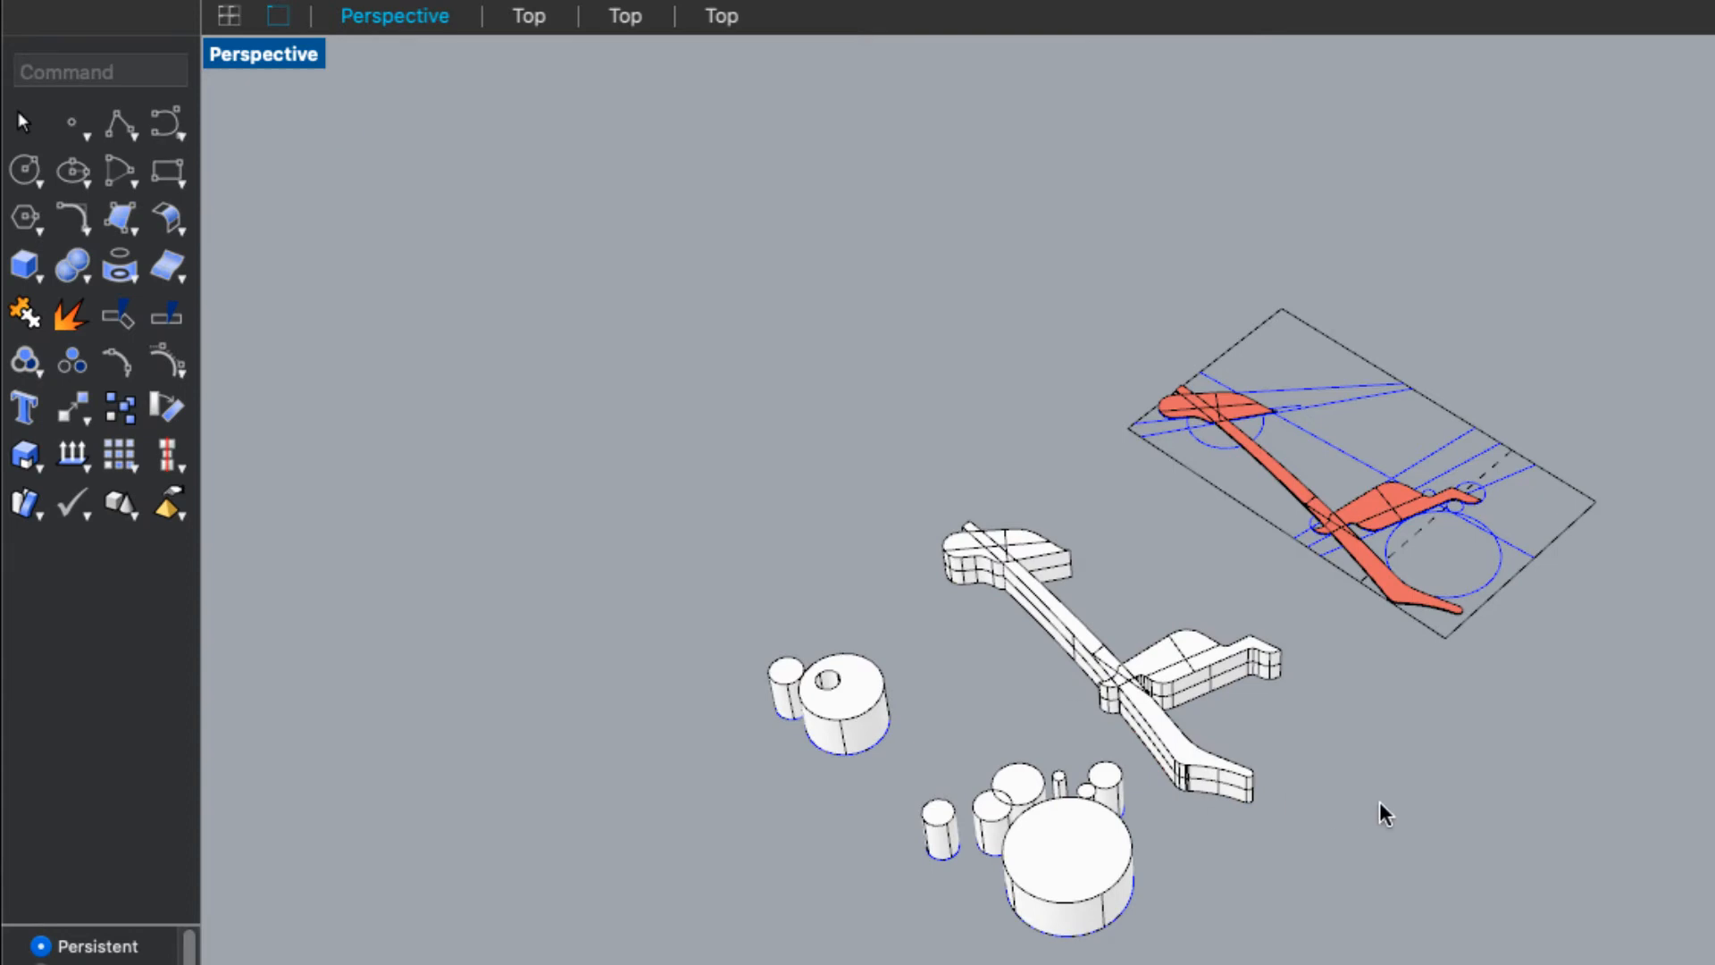
# Step: Examine the extruded figure and cylinders up close, selecting the large cylinder and the wing-shaped solid in turn
pyautogui.moveTo(1388, 887); pyautogui.dragTo(1294, 772, button='right')
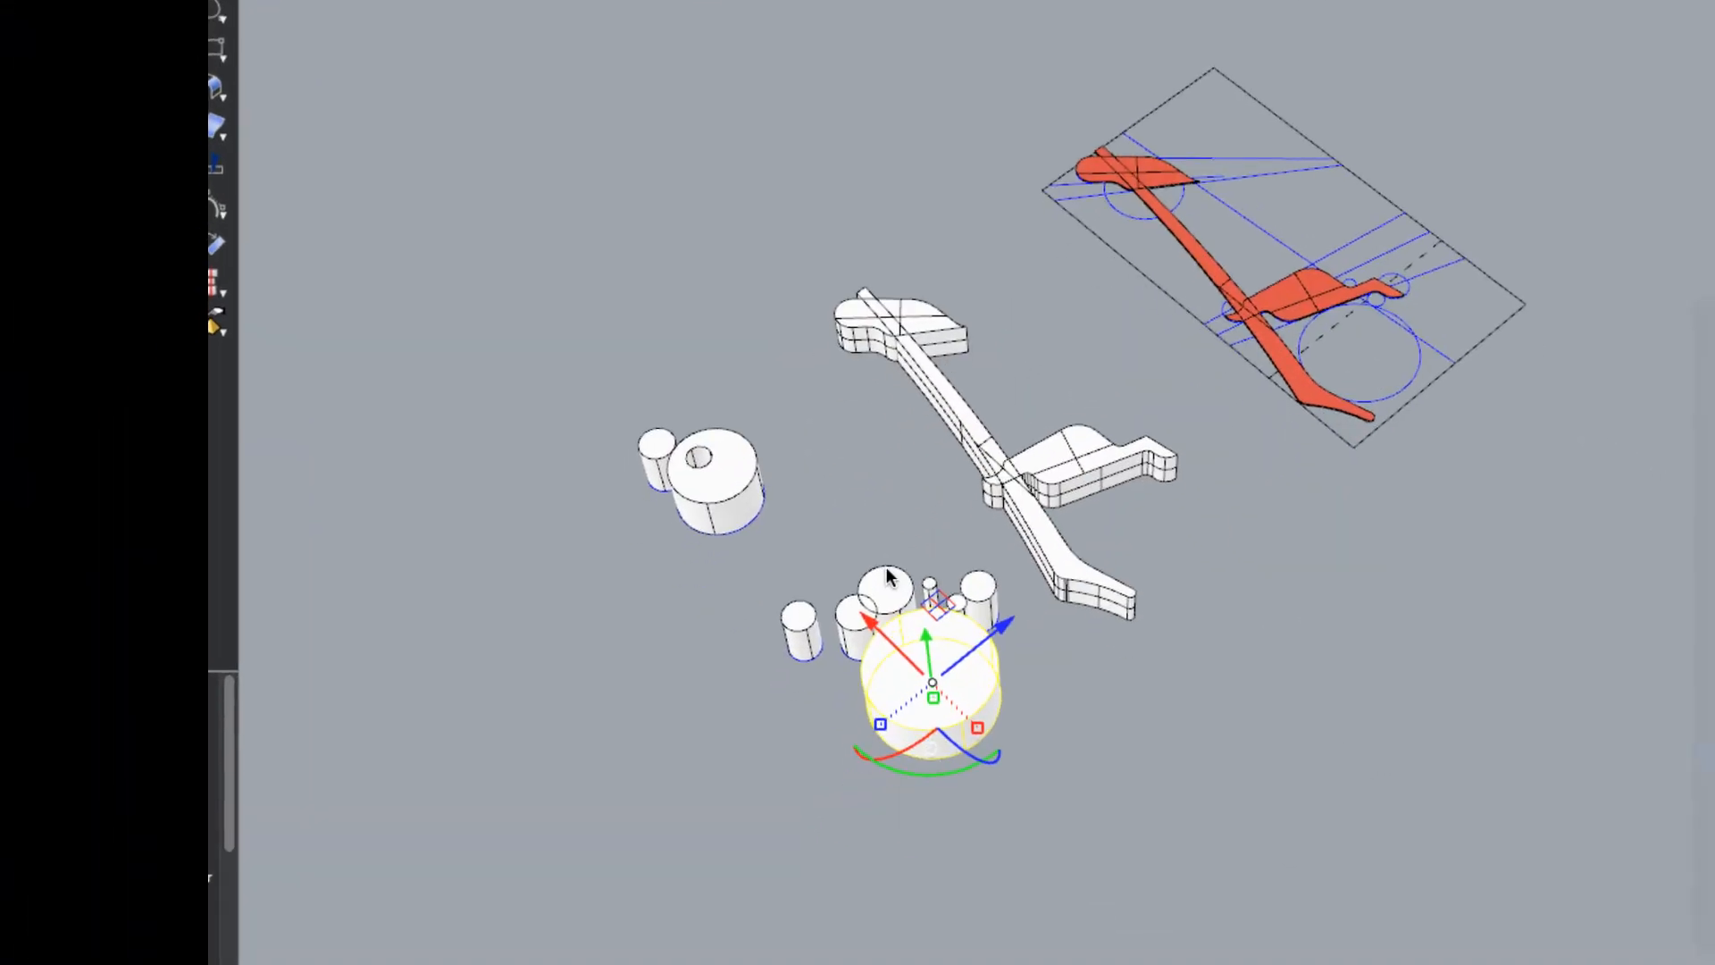
pyautogui.scroll(3, 885, 577)
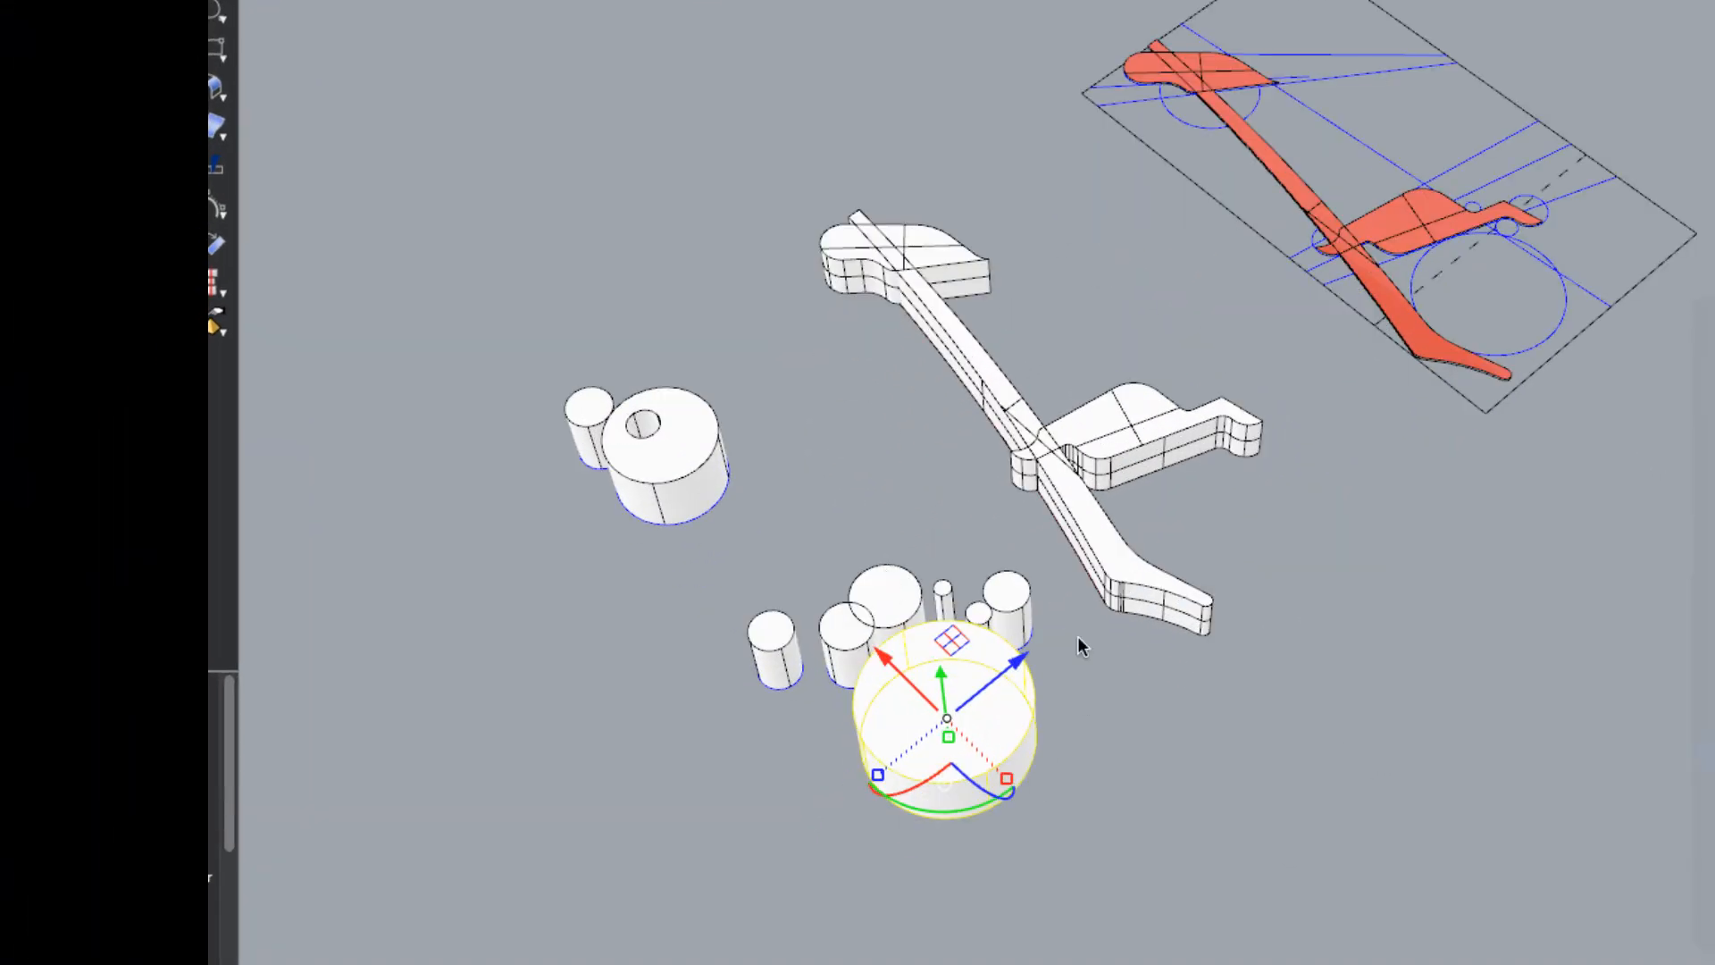
pyautogui.click(1124, 432)
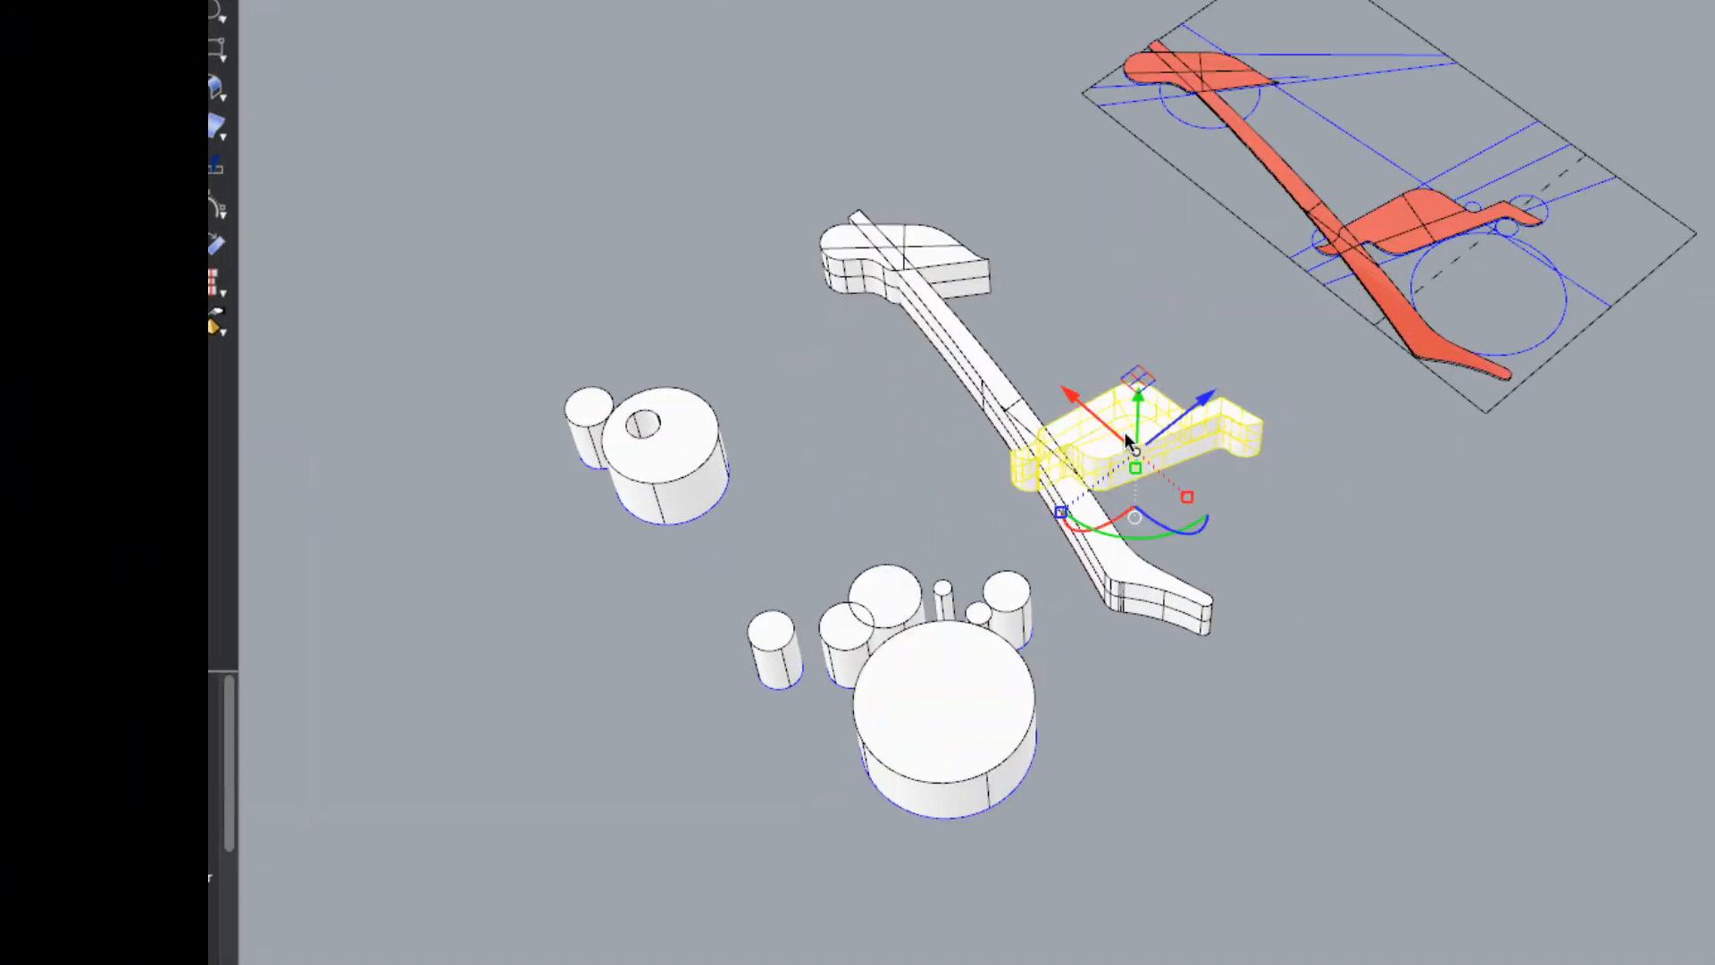
pyautogui.scroll(2, 1095, 462)
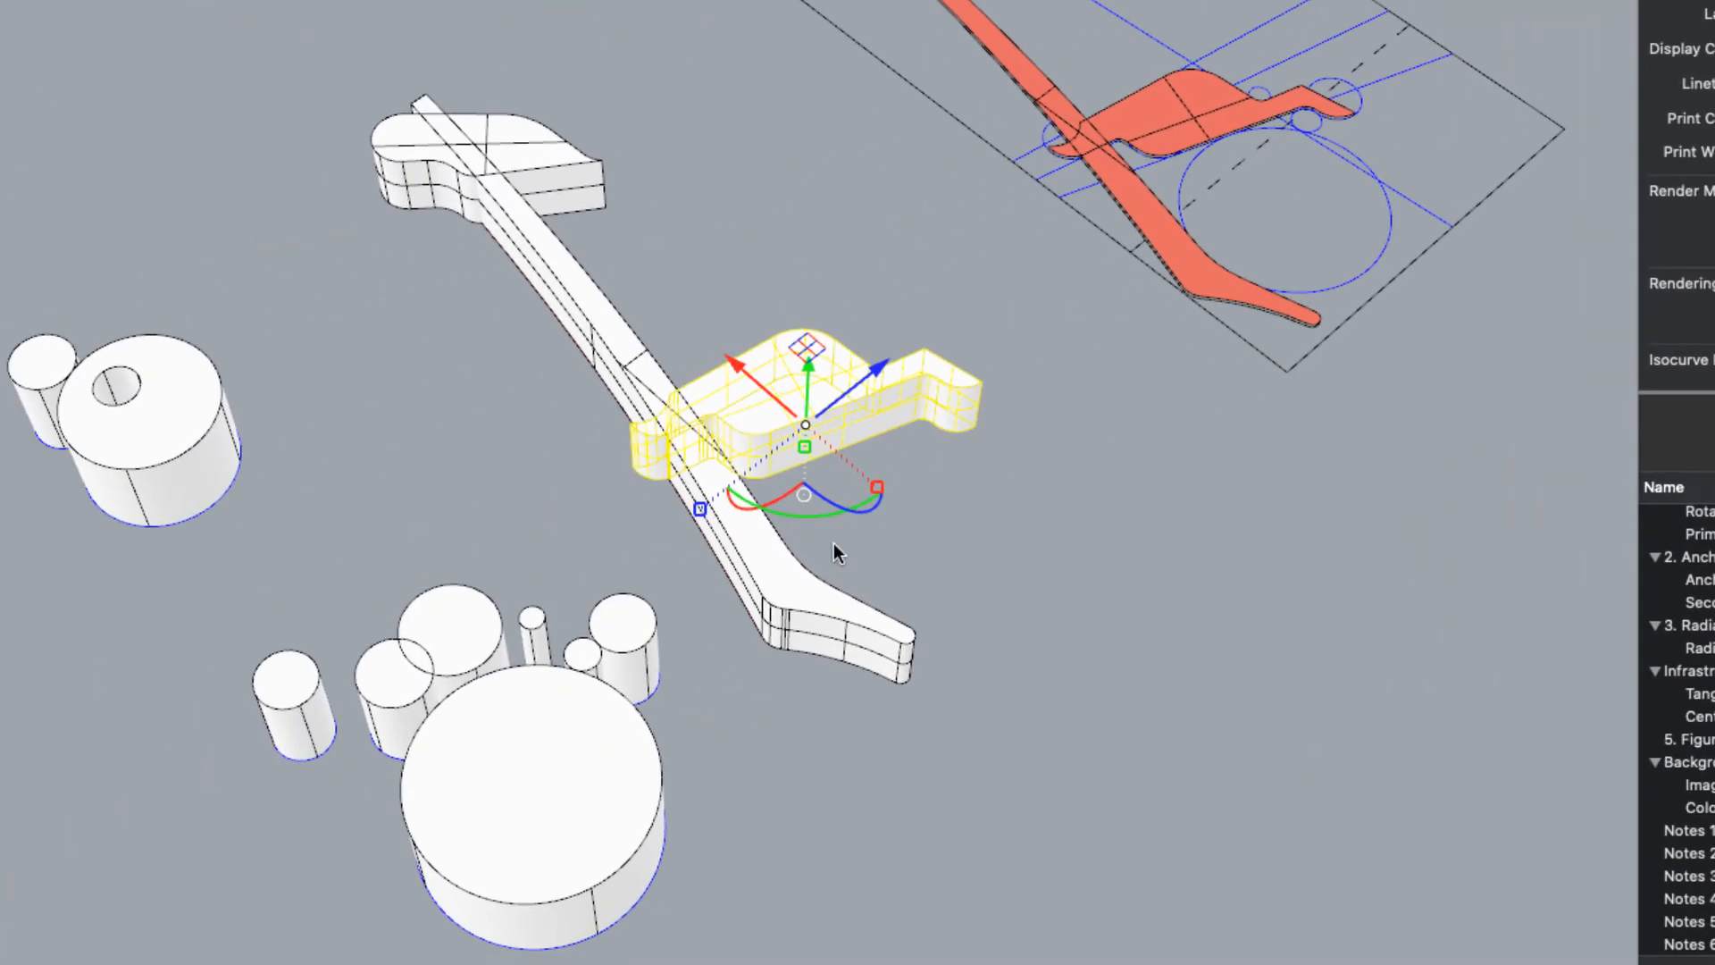
pyautogui.click(607, 738)
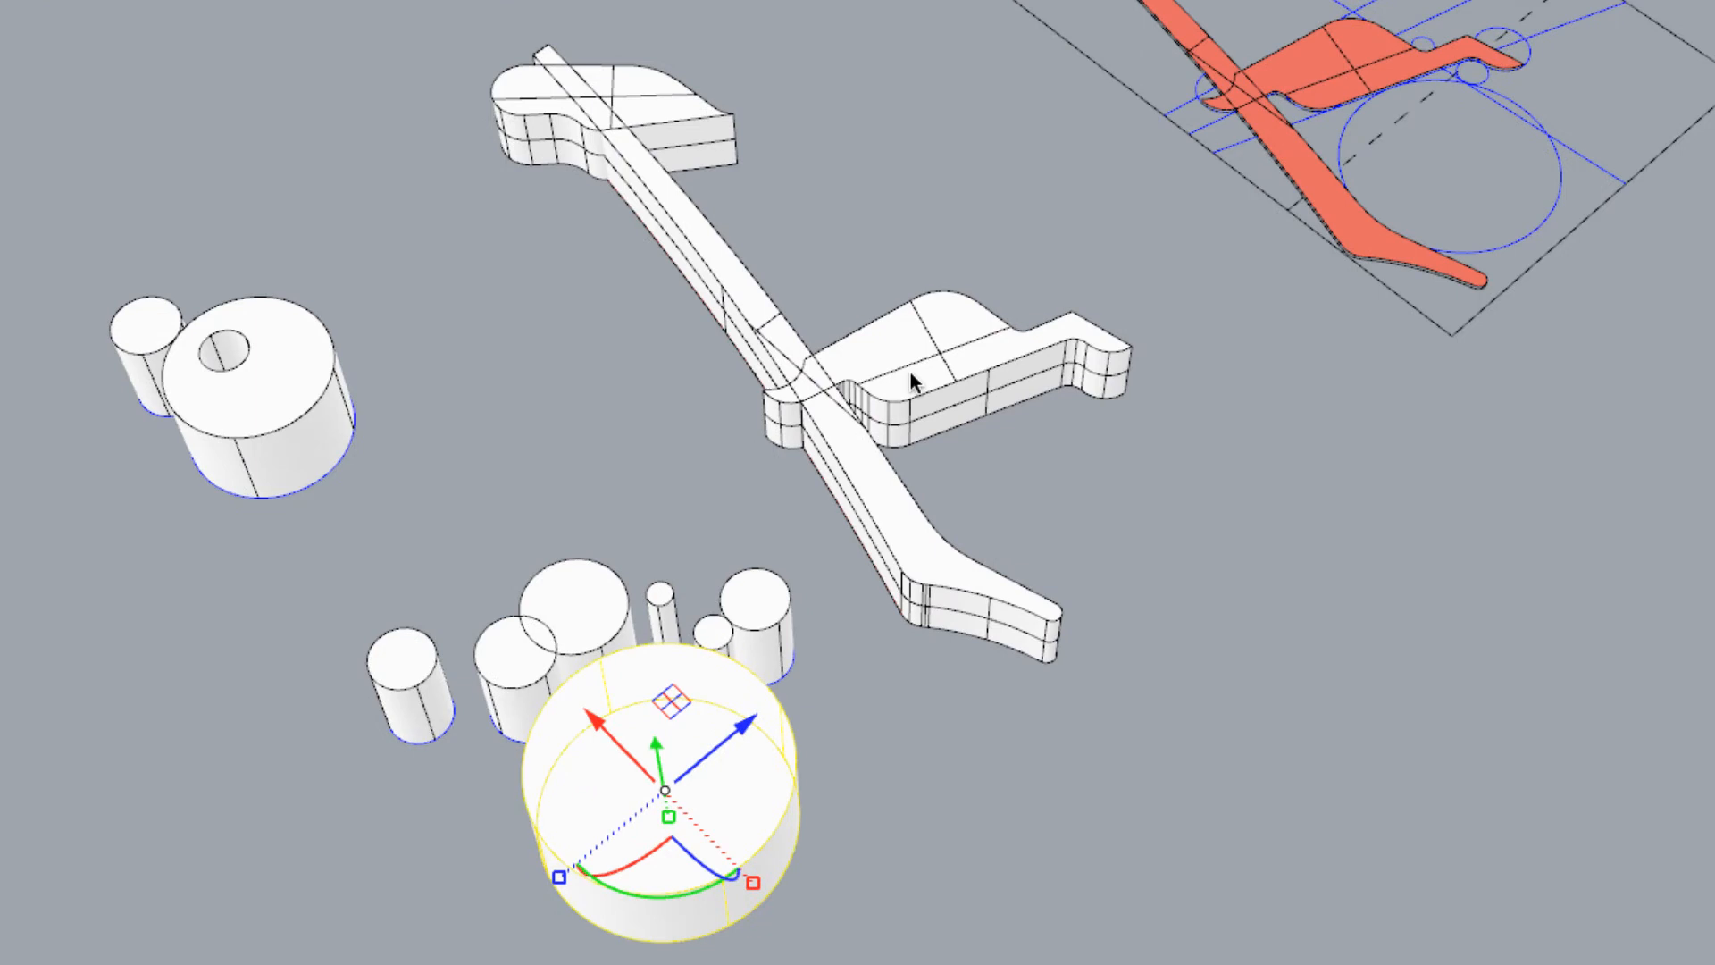
pyautogui.click(911, 379)
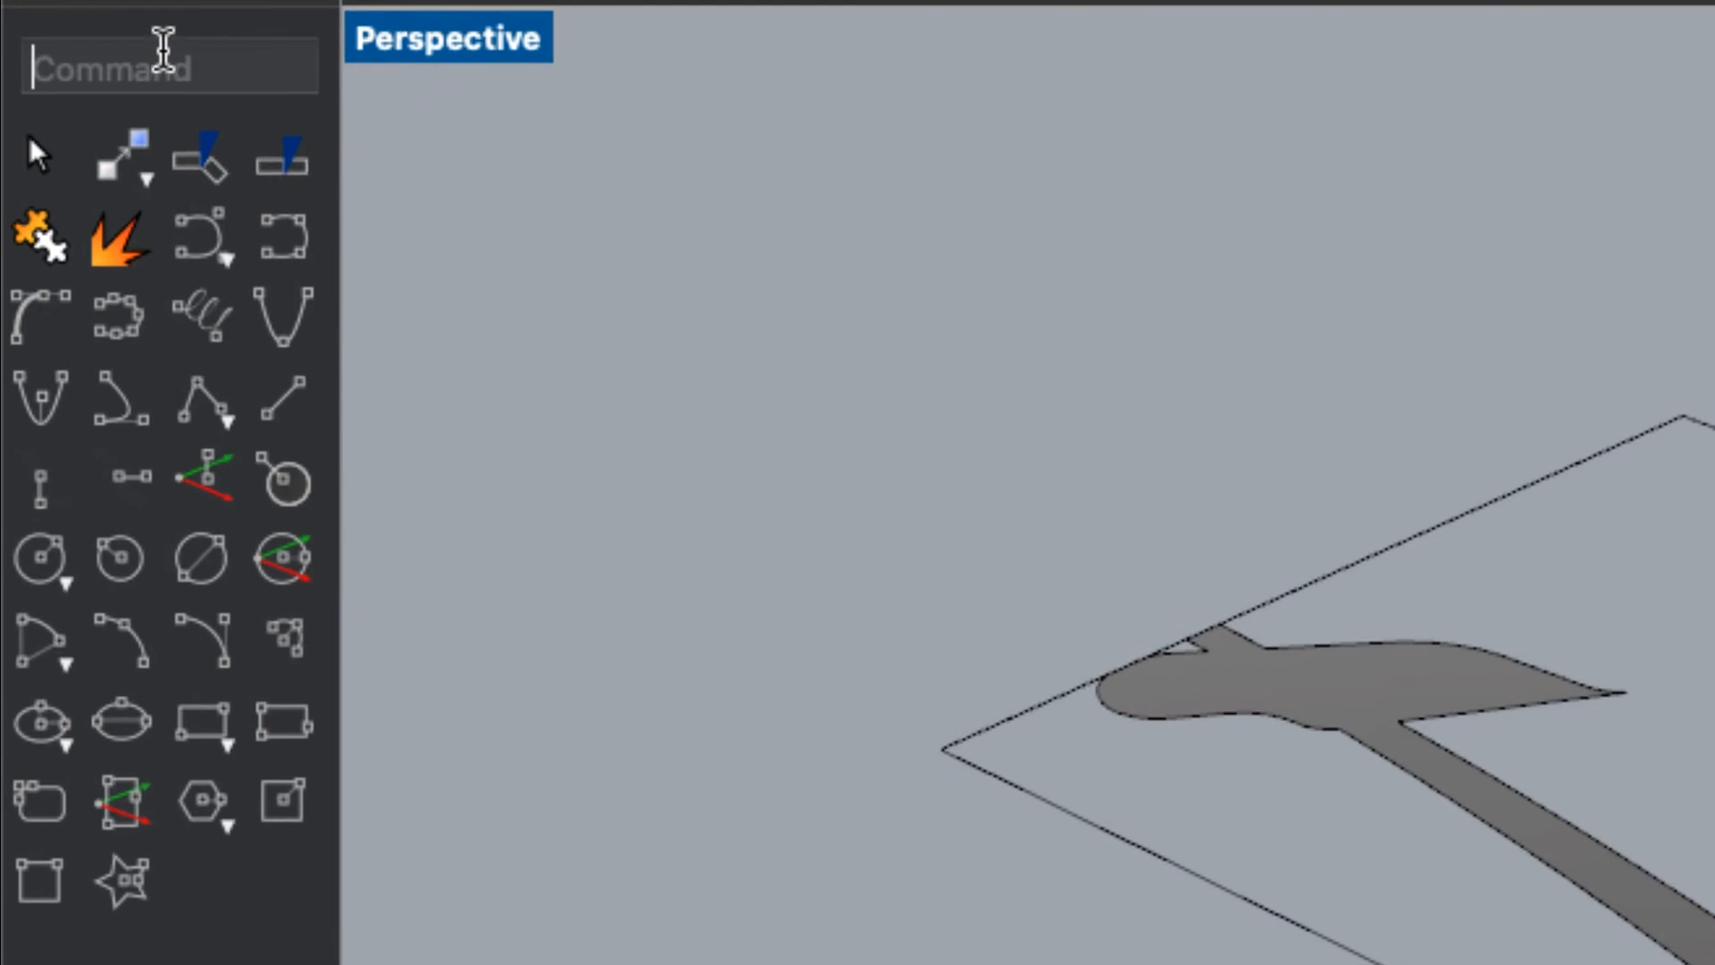
# Step: Extrude the grey figure surface inside the rectangular boundary into a solid with ExtrudeSrf
pyautogui.write('ExtrudeSrf')
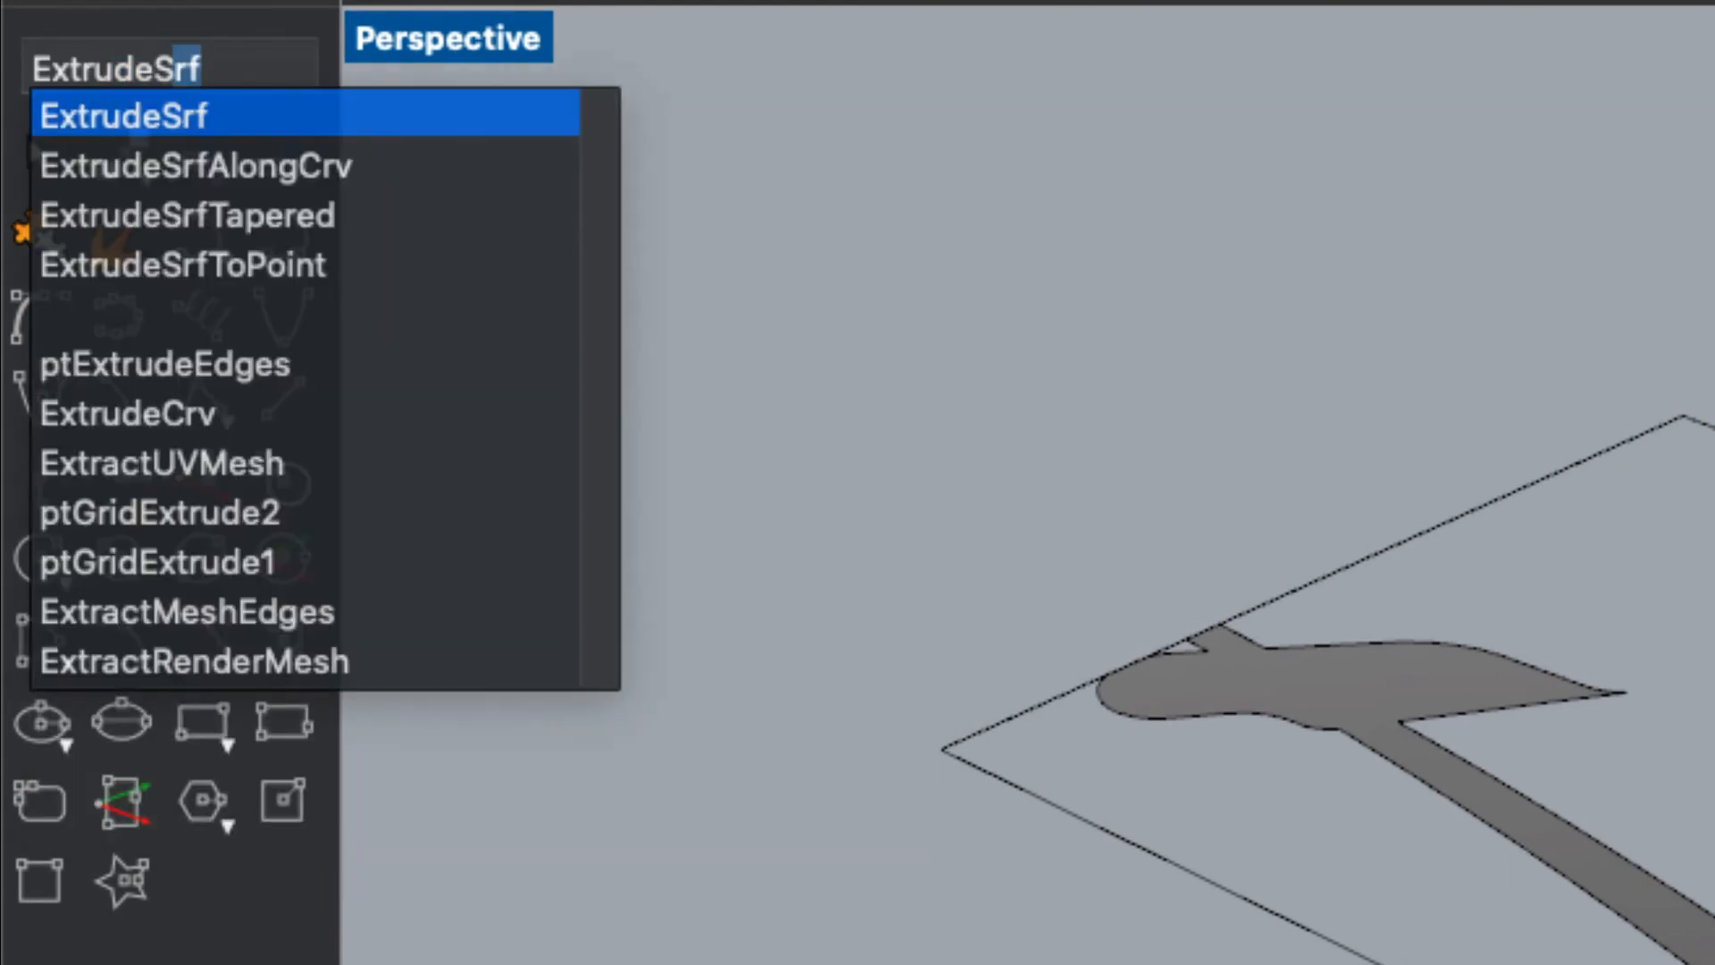
pyautogui.press('Return')
pyautogui.press('Return')
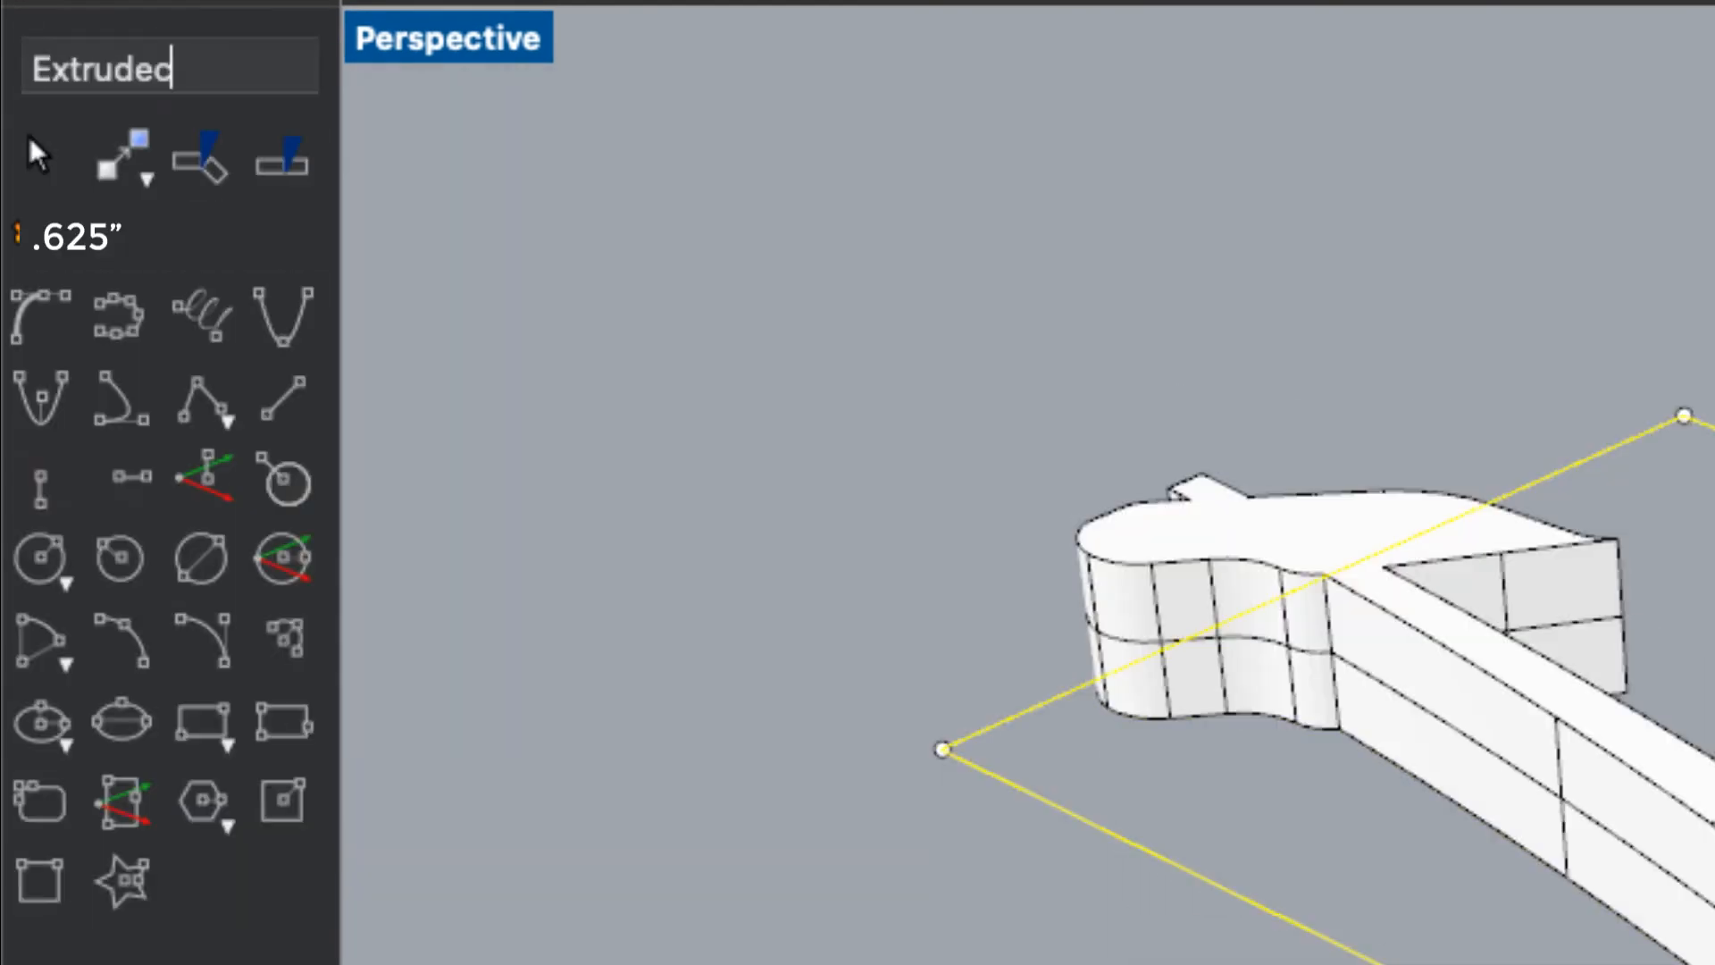
# Step: Extrude the rectangular boundary curve around the figure 0.5 inch as a solid base, and clear the selection
pyautogui.press('Return')
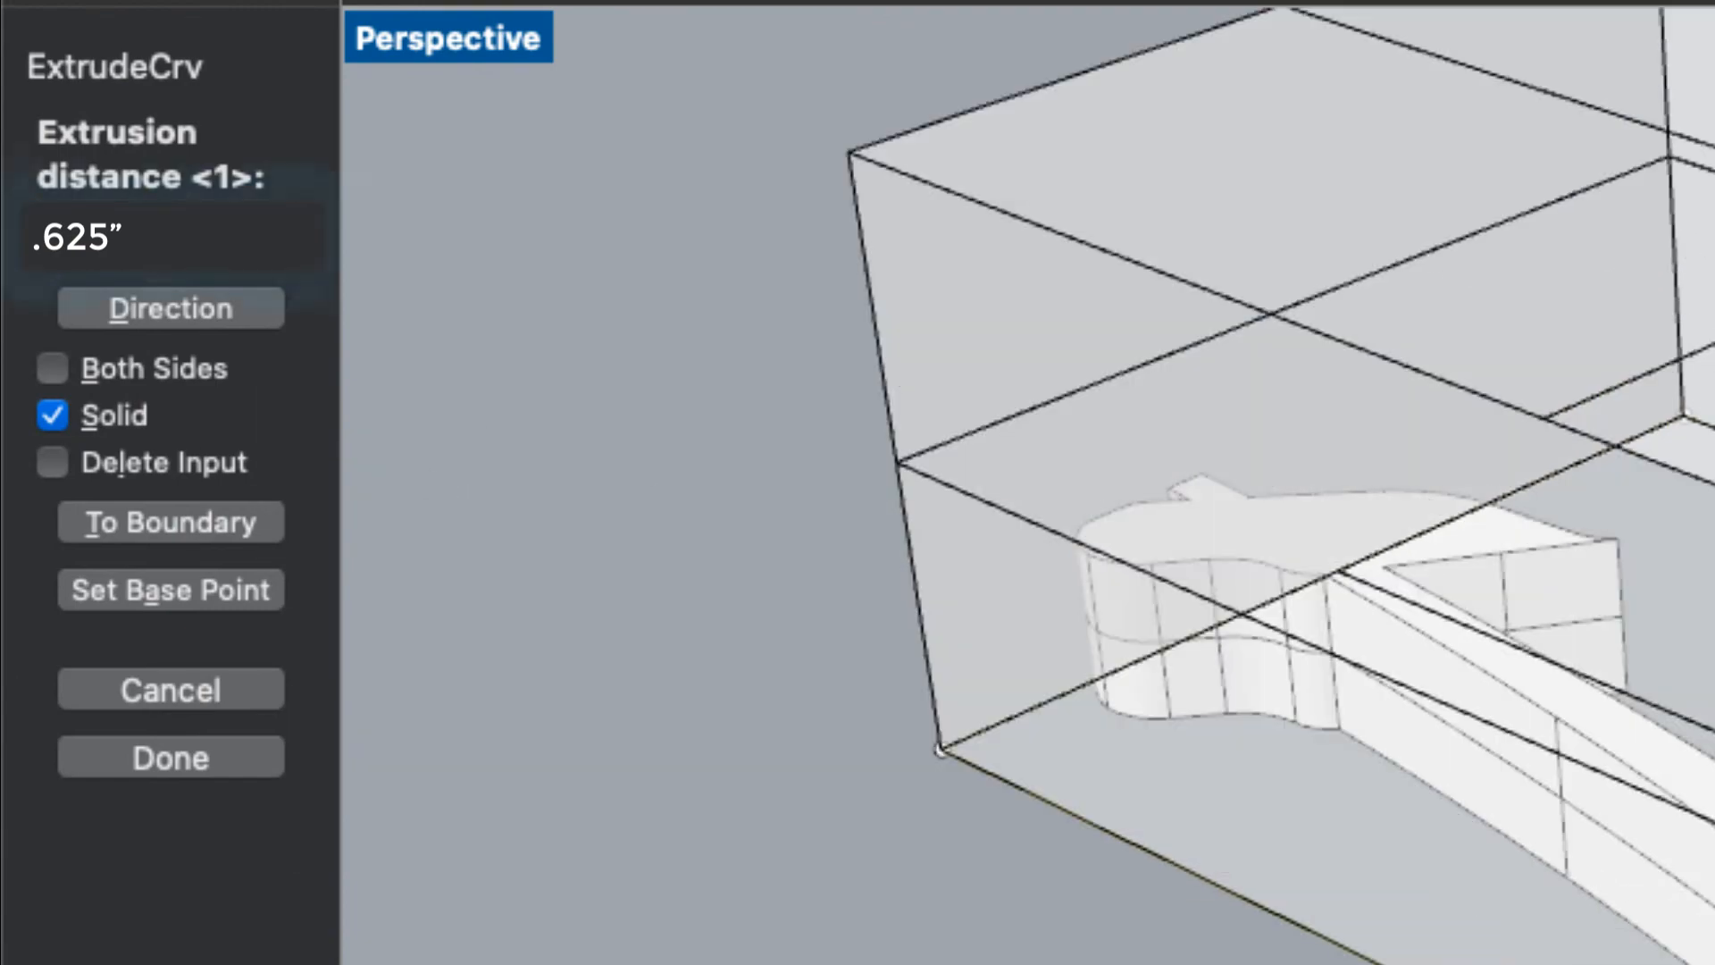
pyautogui.write('.5')
pyautogui.press('Return')
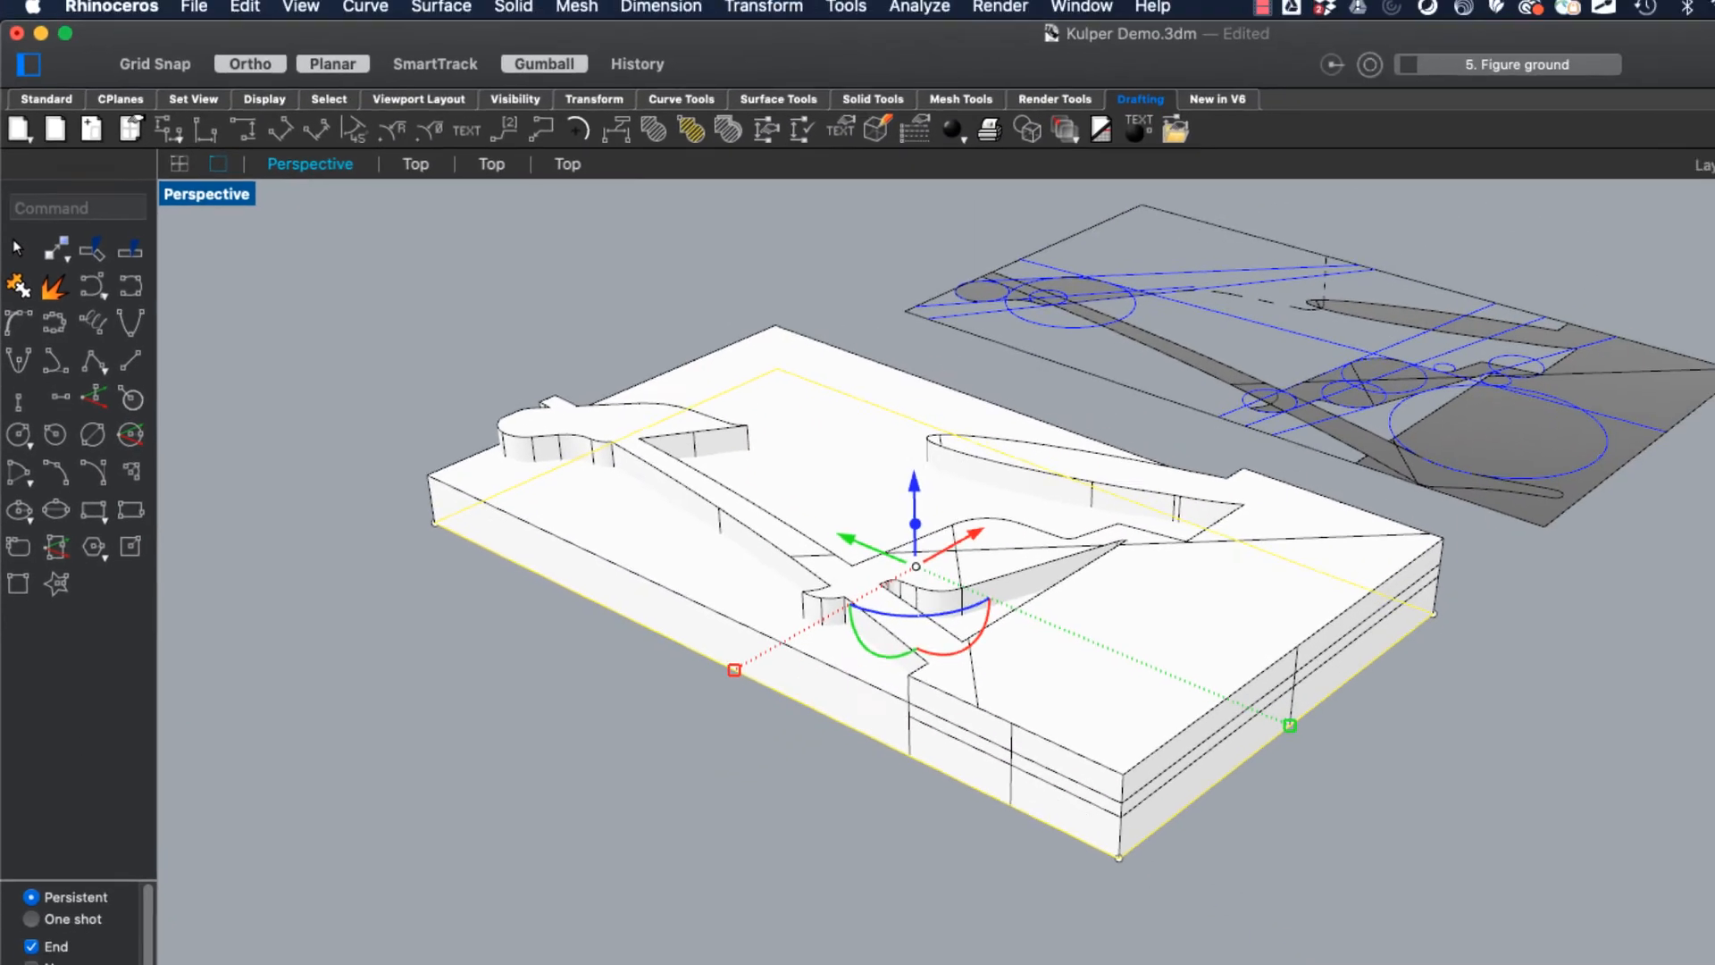
pyautogui.click(569, 659)
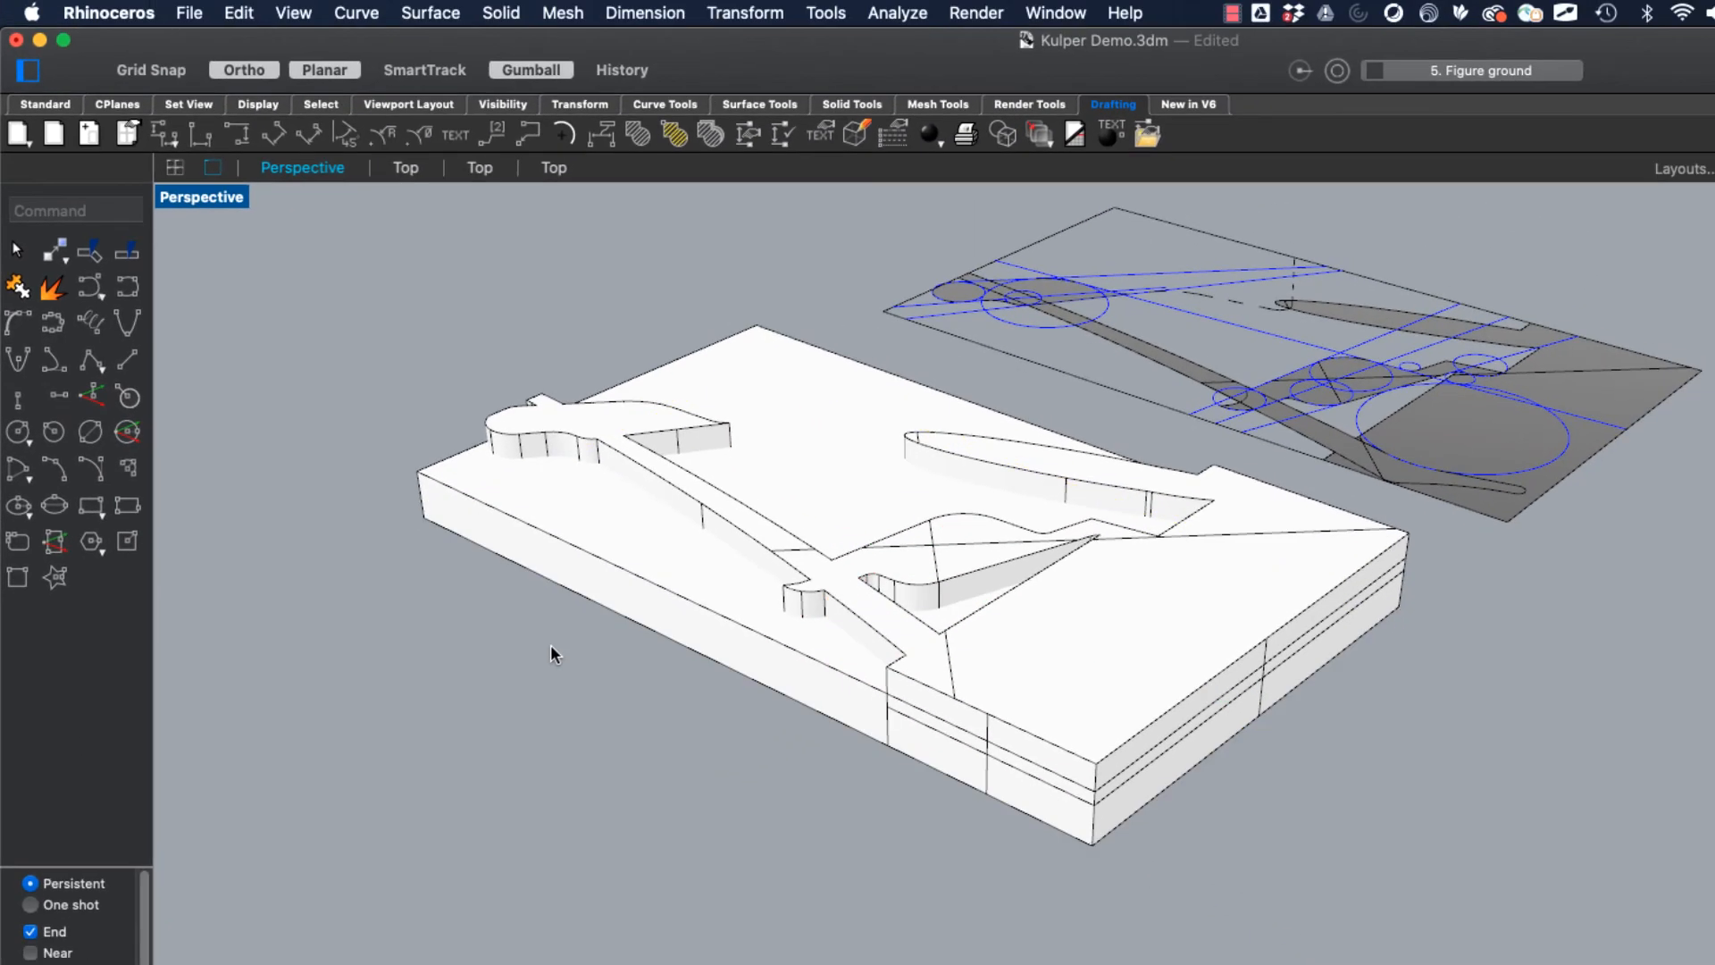
# Step: Copy the whole figure-and-base model along the X axis, away from the flat drawing
pyautogui.moveTo(1243, 862); pyautogui.dragTo(1386, 873, button='right')
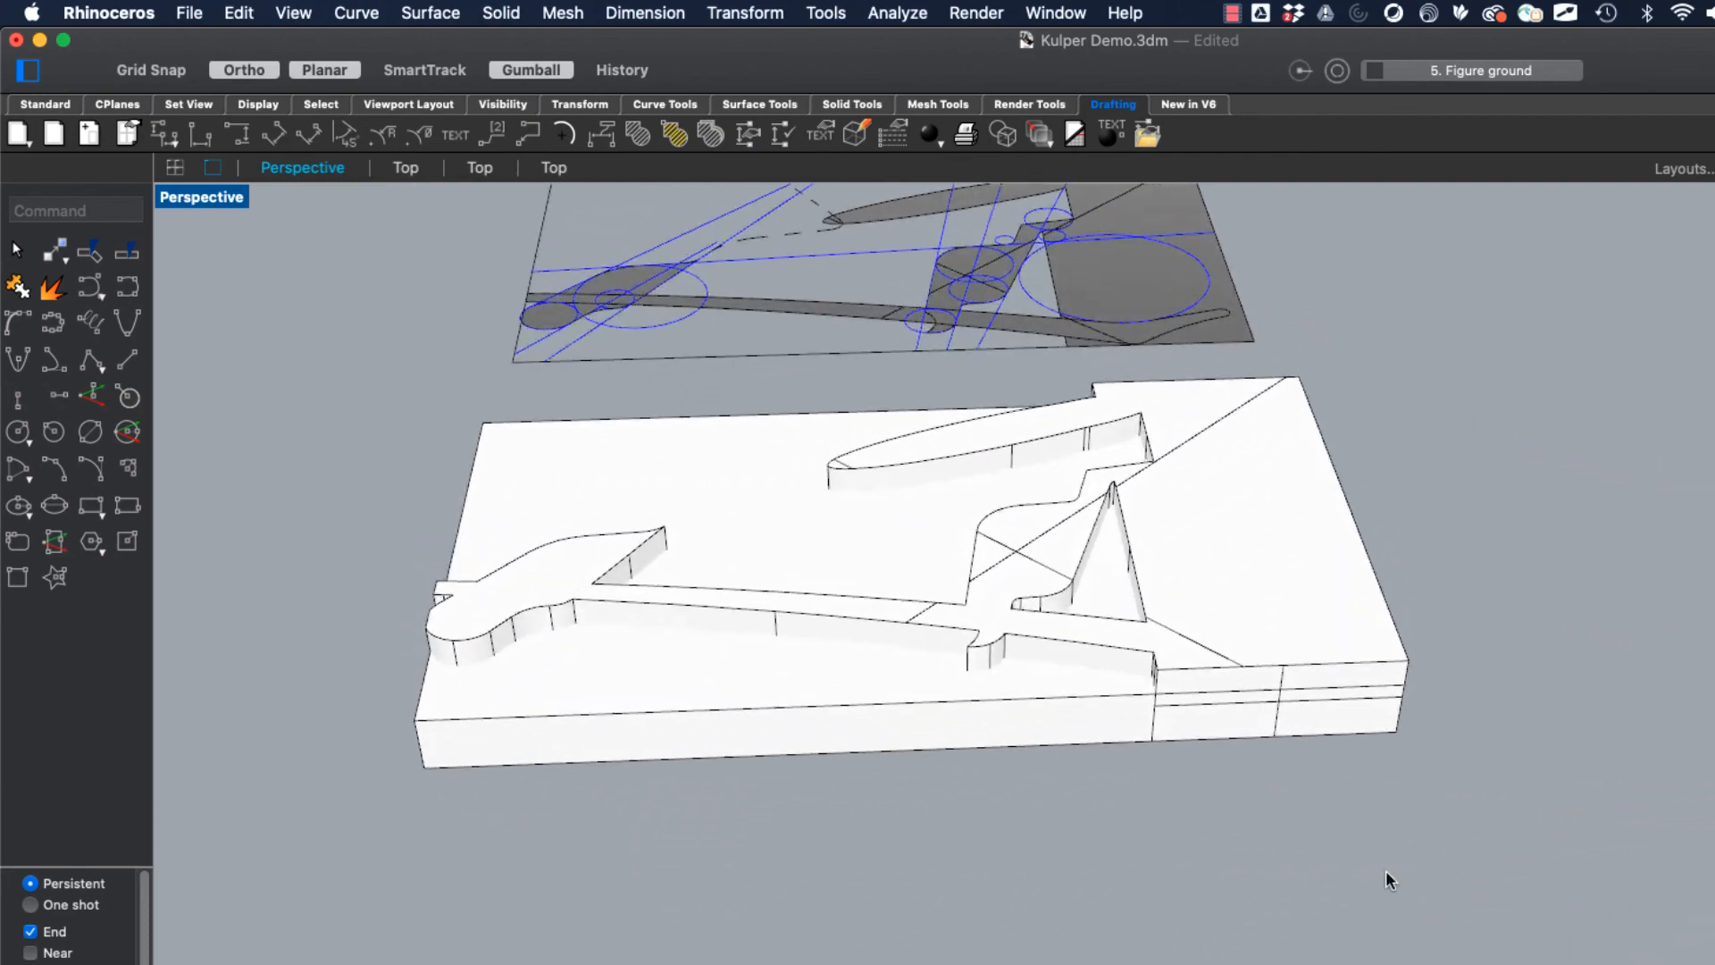
pyautogui.moveTo(903, 708); pyautogui.dragTo(865, 903, button='right')
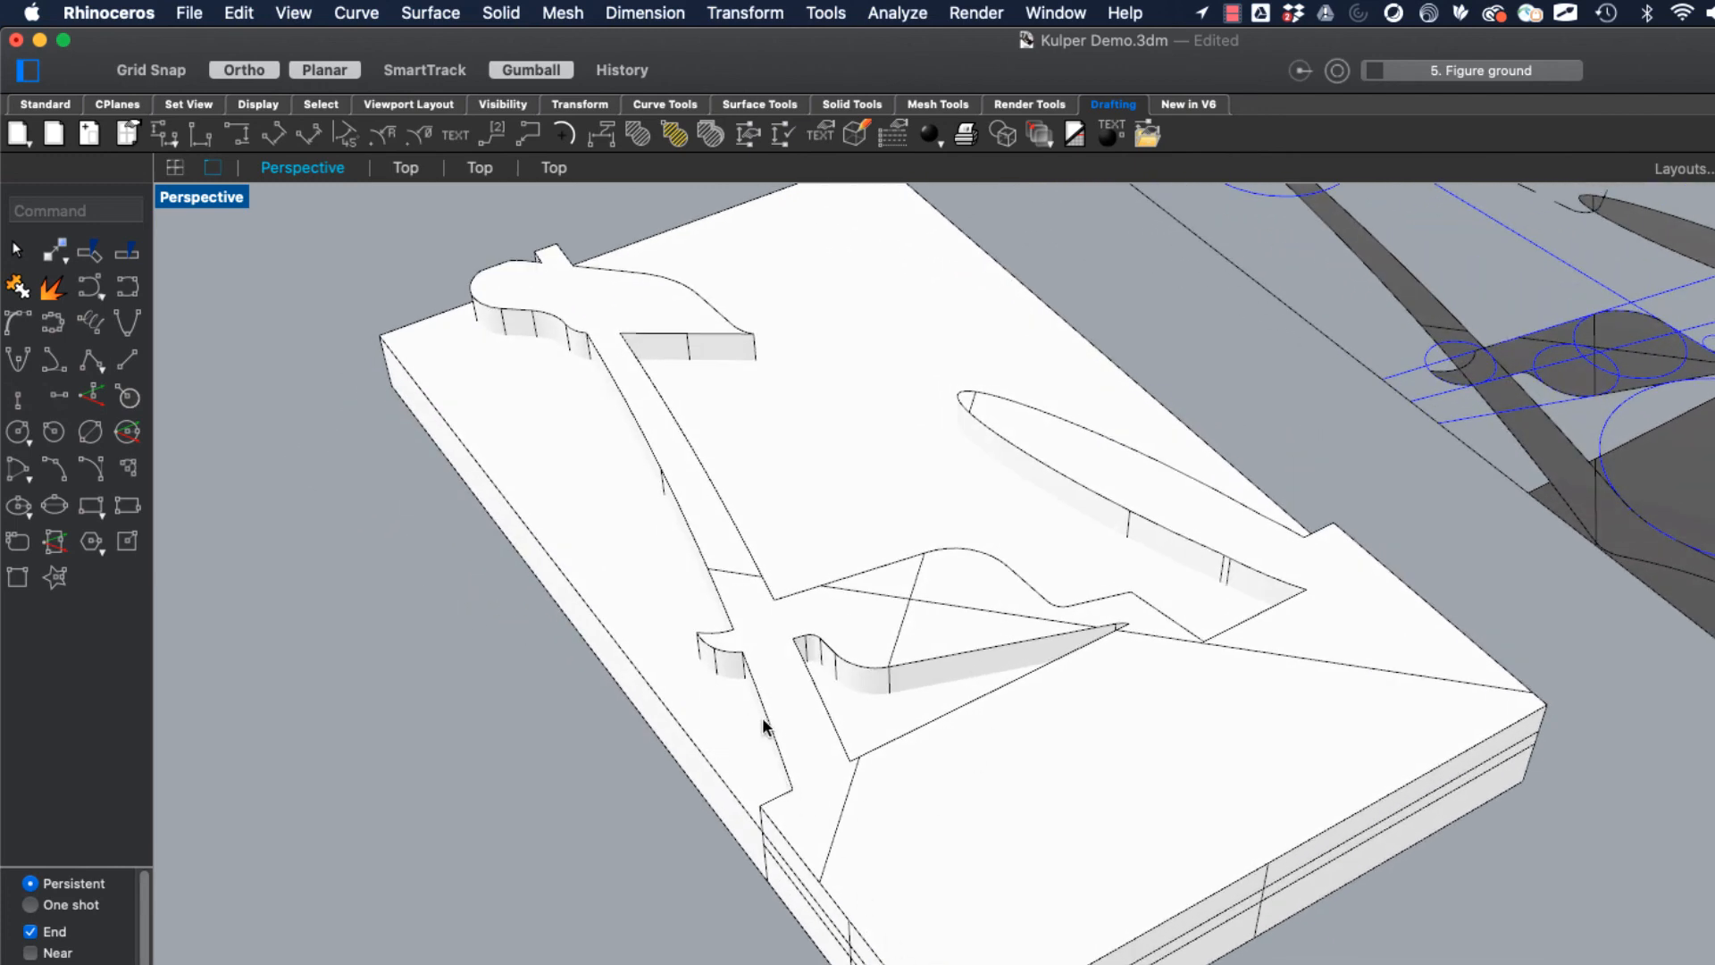
pyautogui.scroll(-10, 804, 726)
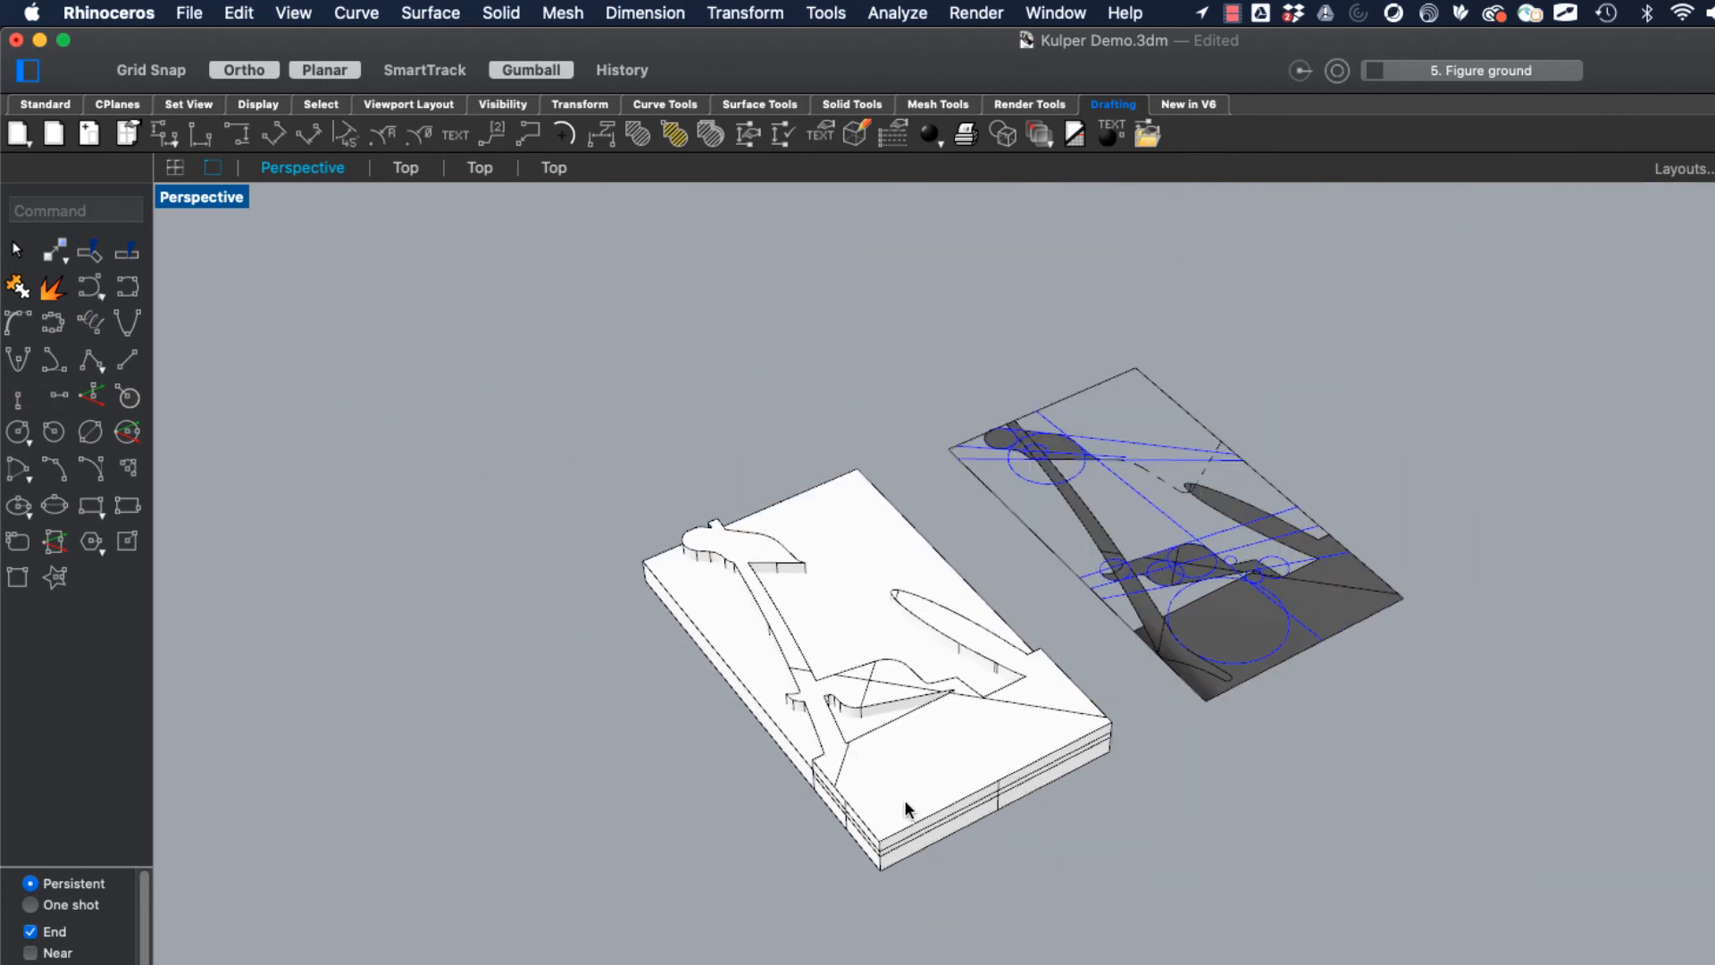
pyautogui.click(904, 800)
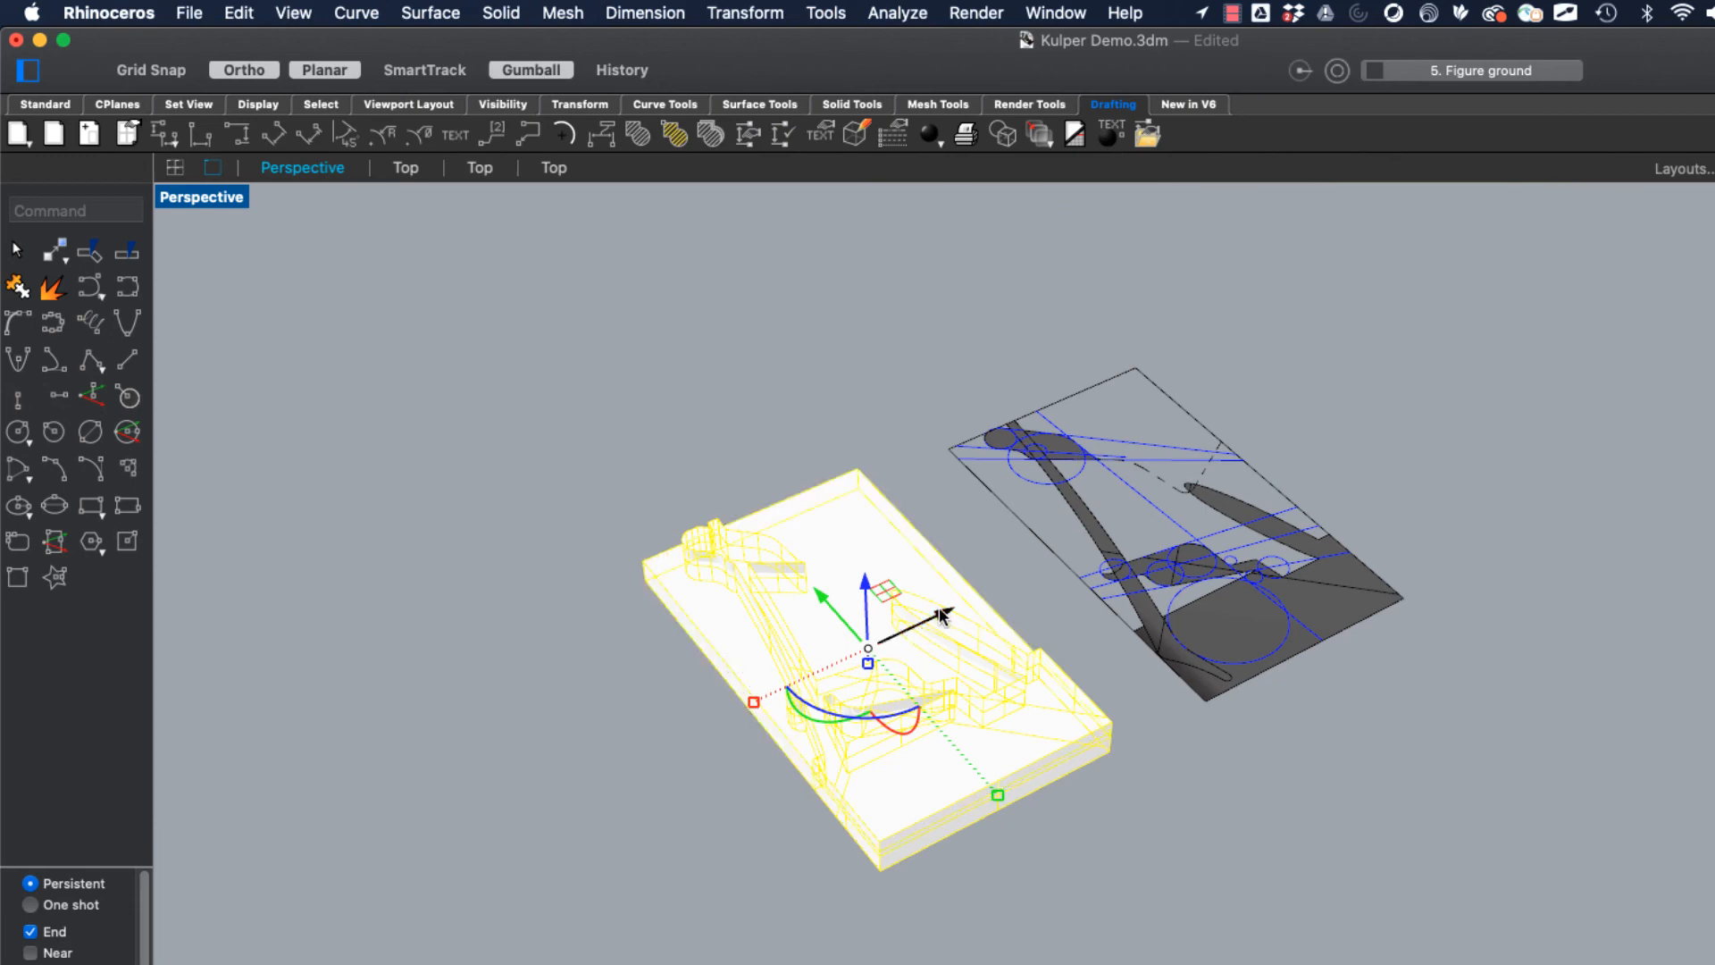
pyautogui.moveTo(939, 606); pyautogui.dragTo(648, 786)
pyautogui.press('alt')
# Step: Select the raised figure solid on the original base block
pyautogui.scroll(5, 833, 711)
pyautogui.click(795, 757)
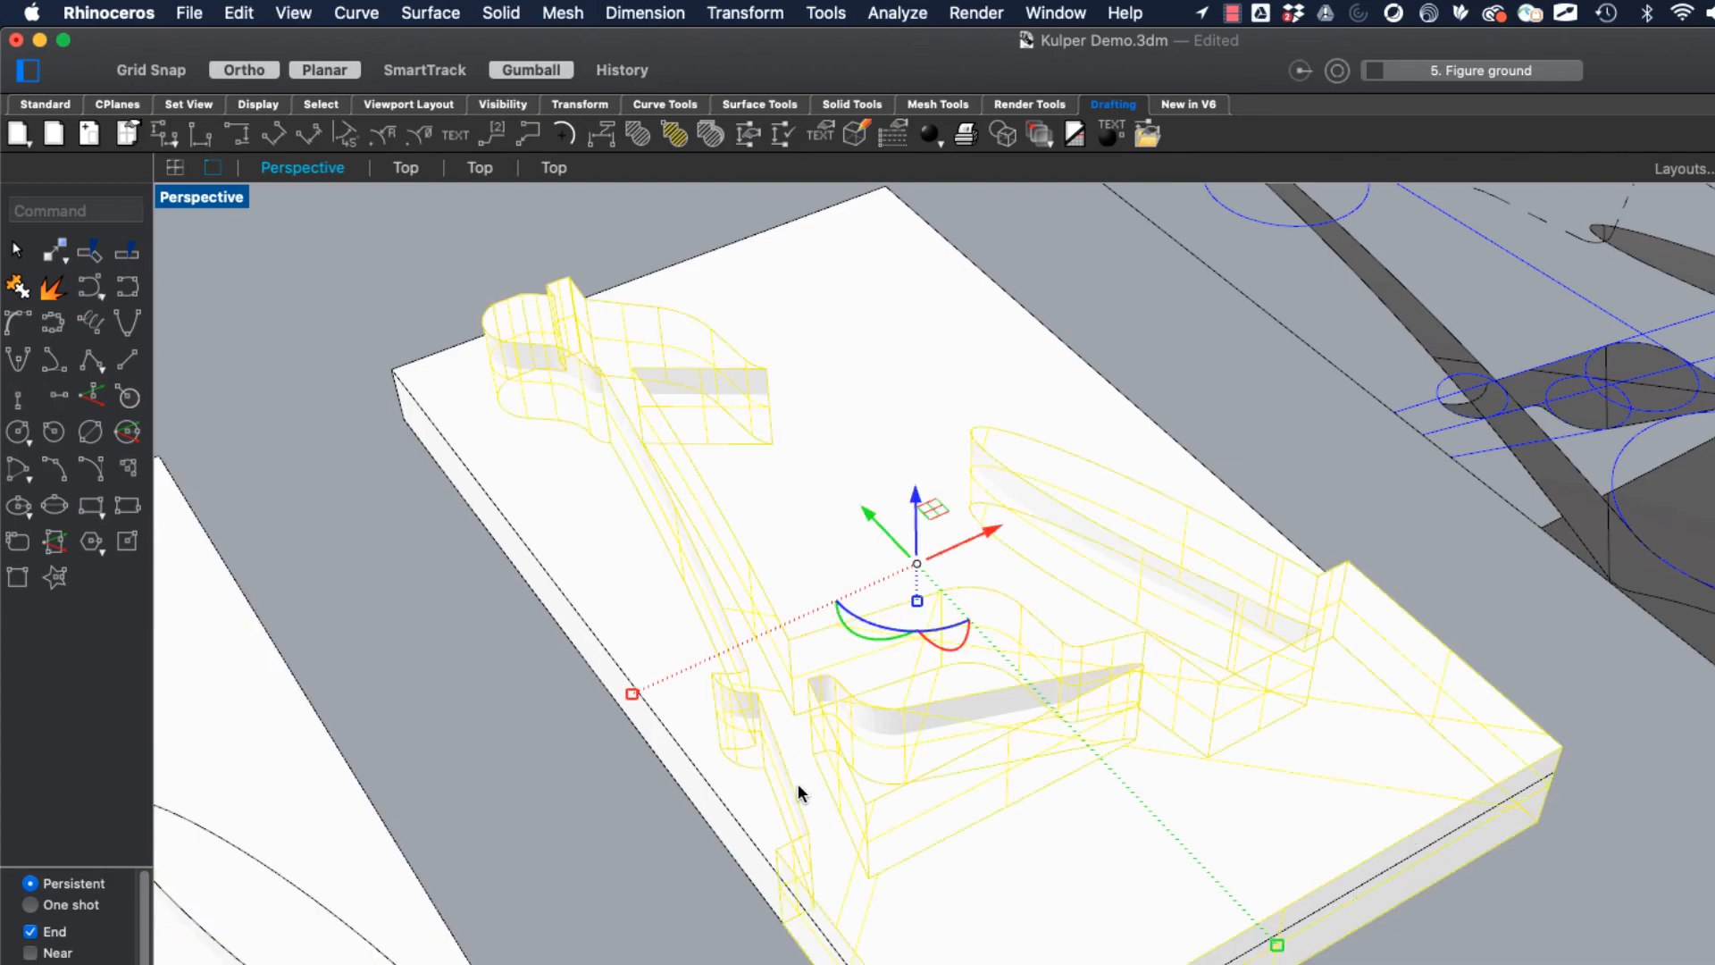